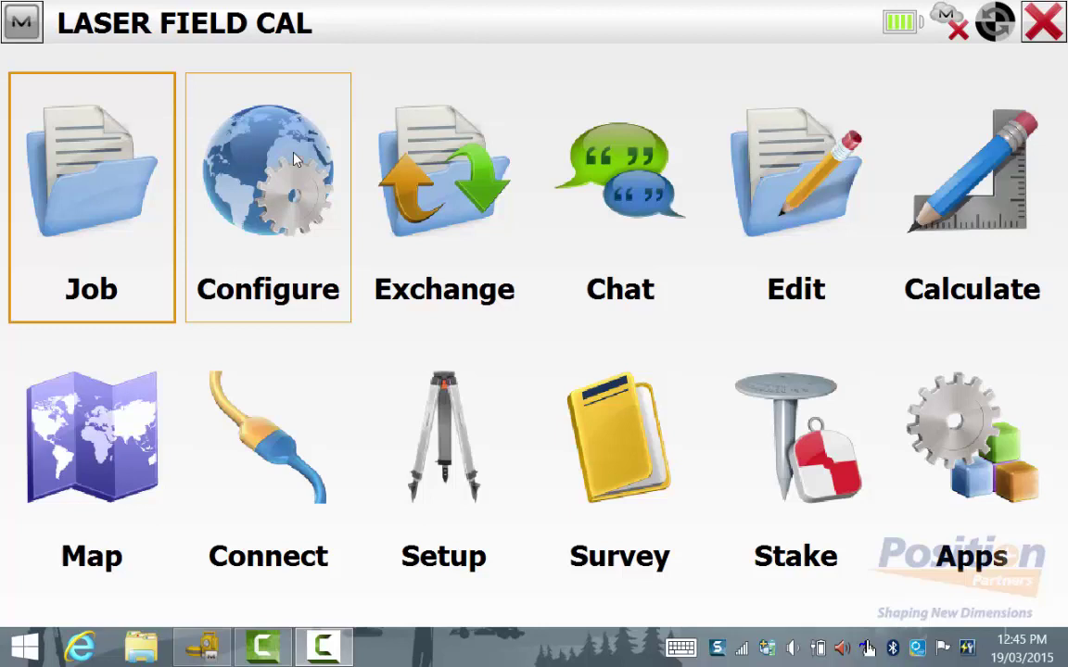
Open the GPS+ survey configuration LASER for editing.
{"action": "left_click", "coordinate": [294, 160]}
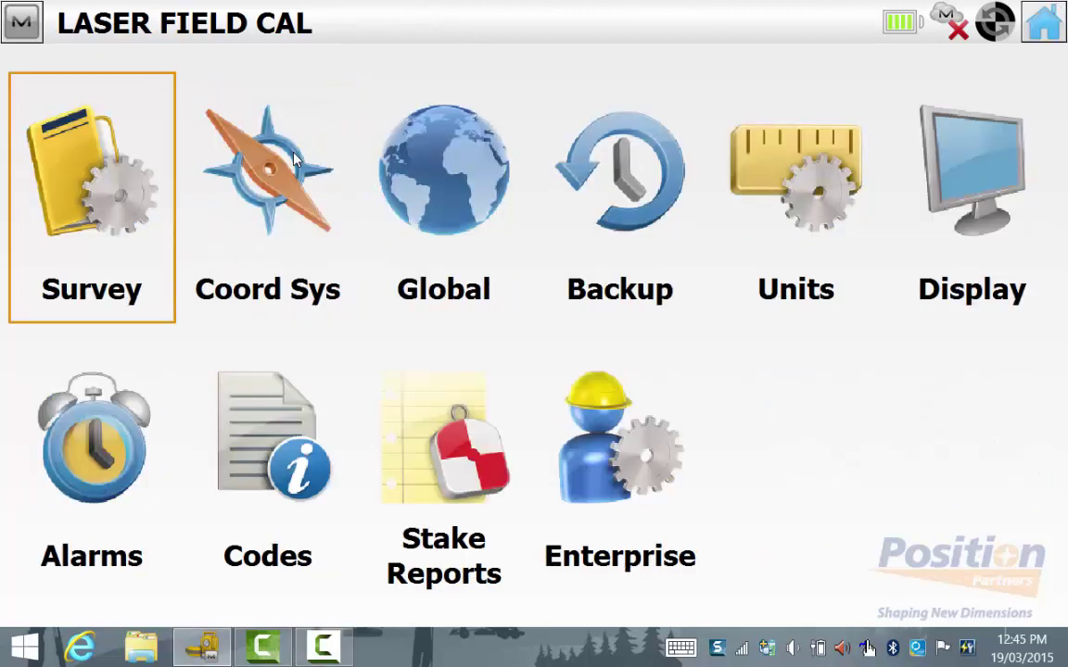
{"action": "left_click", "coordinate": [148, 163]}
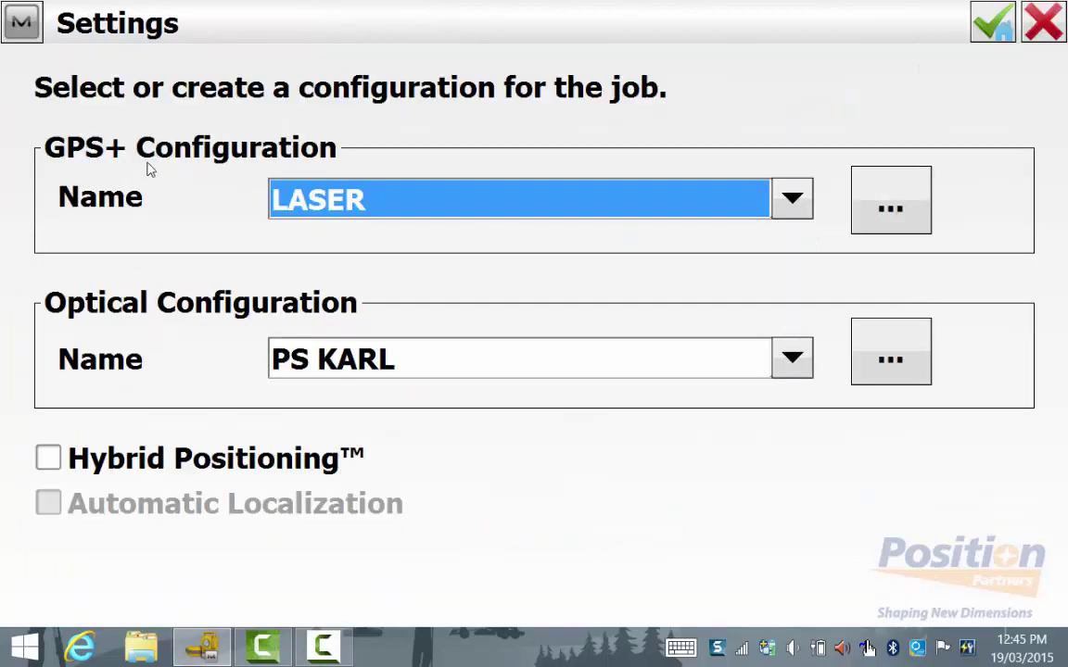
{"action": "left_click", "coordinate": [890, 205]}
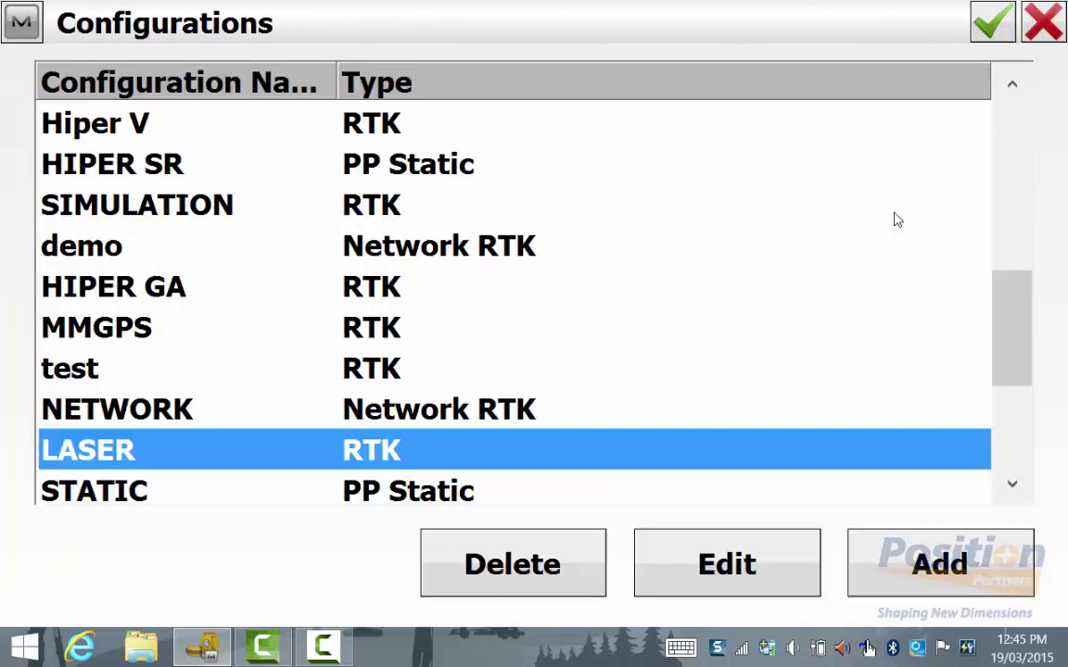
{"action": "left_click", "coordinate": [738, 562]}
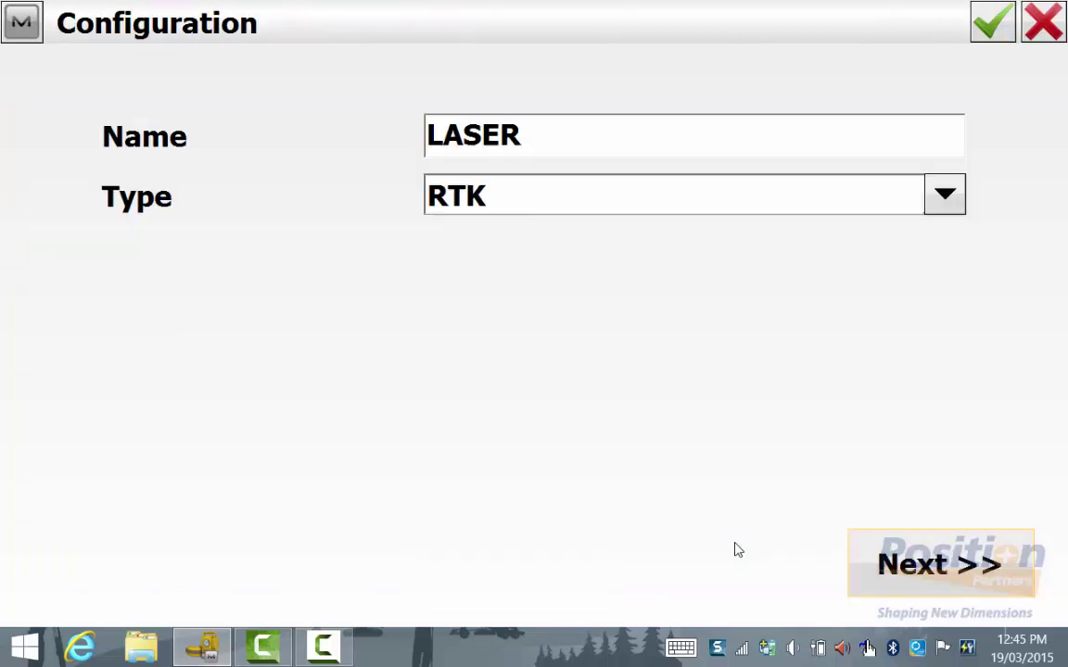
Continue past the base receiver and radio settings, and set the rover receiver model to GR-5 and its RTK format to RTCM 3.x.
{"action": "left_click", "coordinate": [889, 548]}
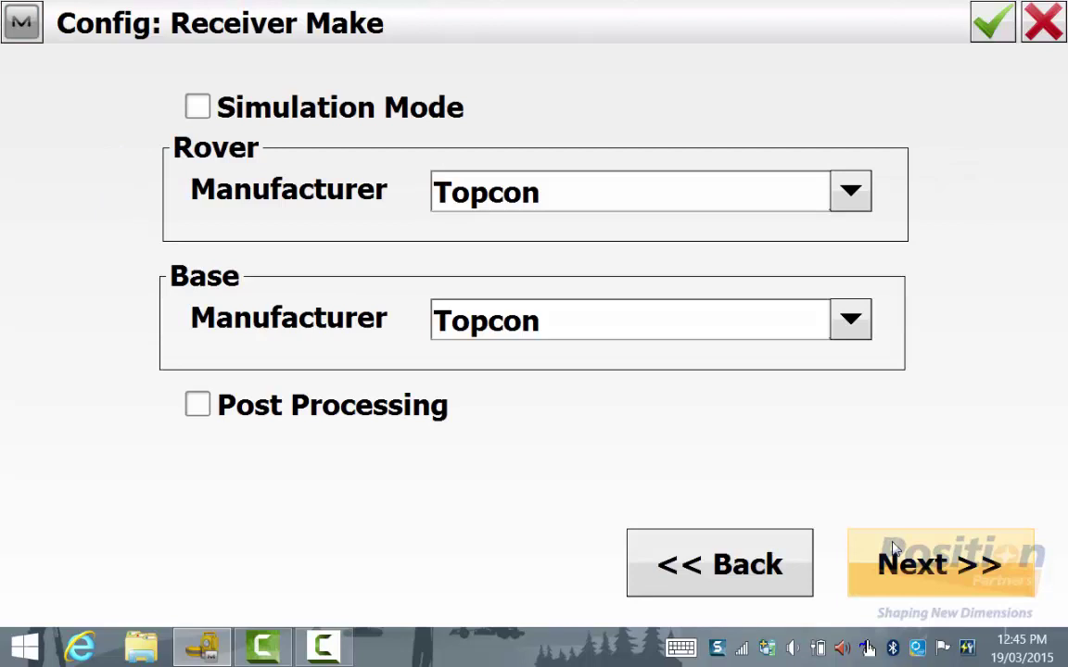
{"action": "left_click", "coordinate": [893, 549]}
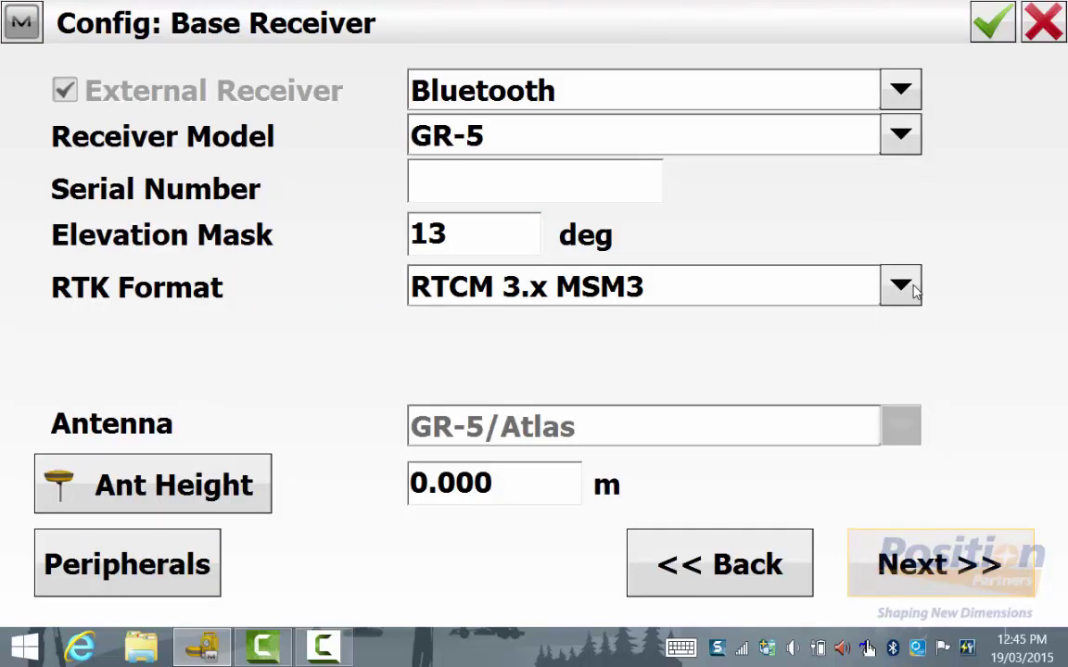
{"action": "left_click", "coordinate": [947, 554]}
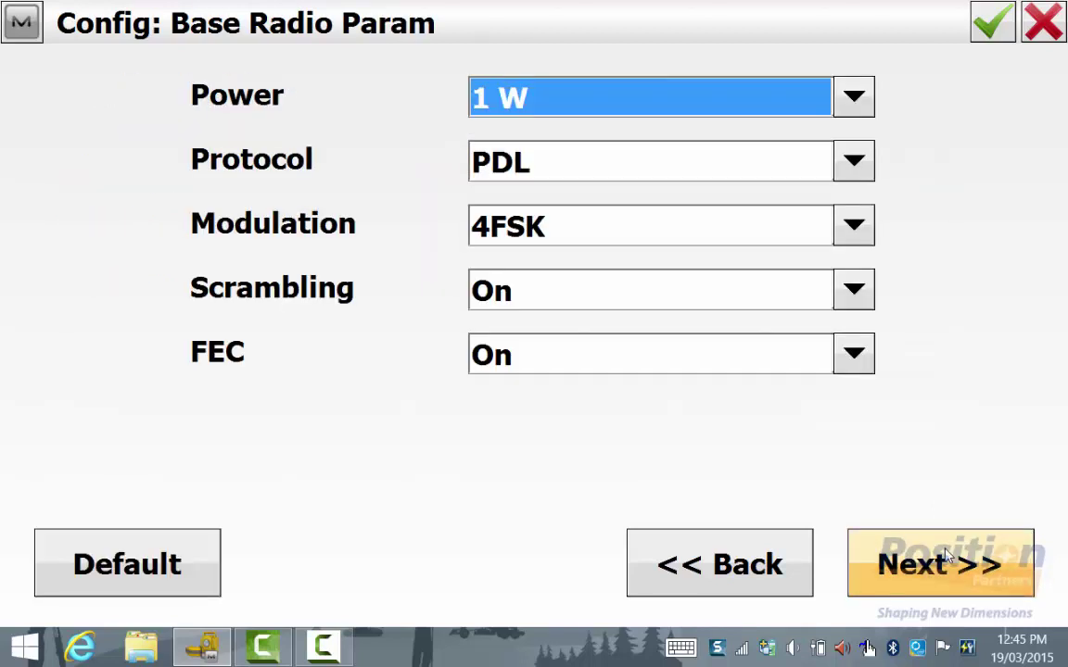
{"action": "left_click", "coordinate": [947, 554]}
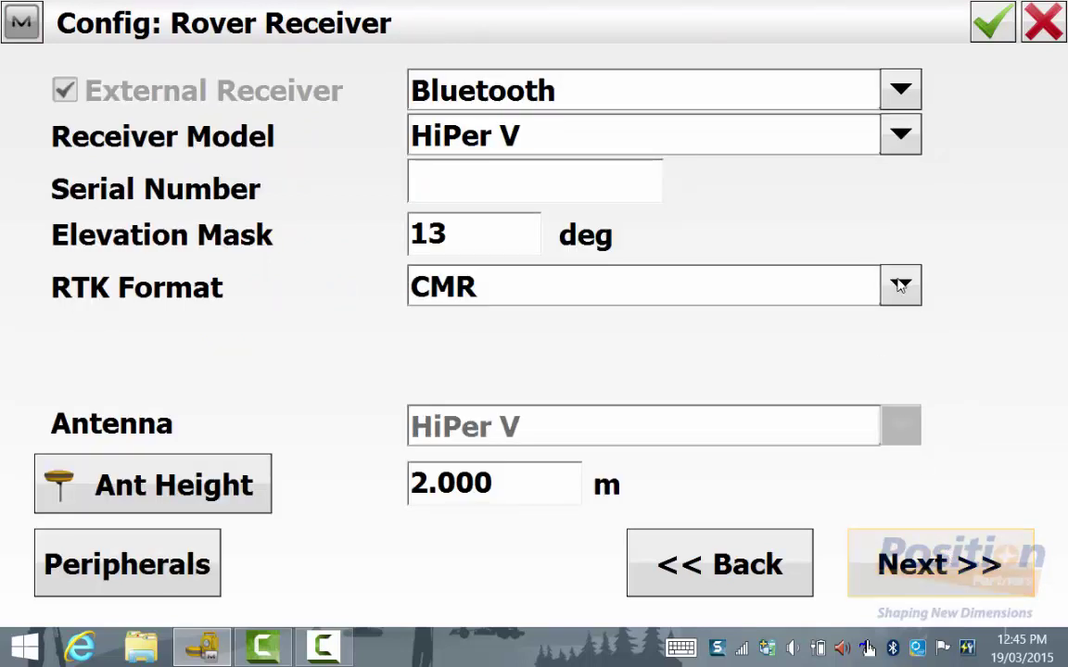
{"action": "left_click", "coordinate": [862, 137]}
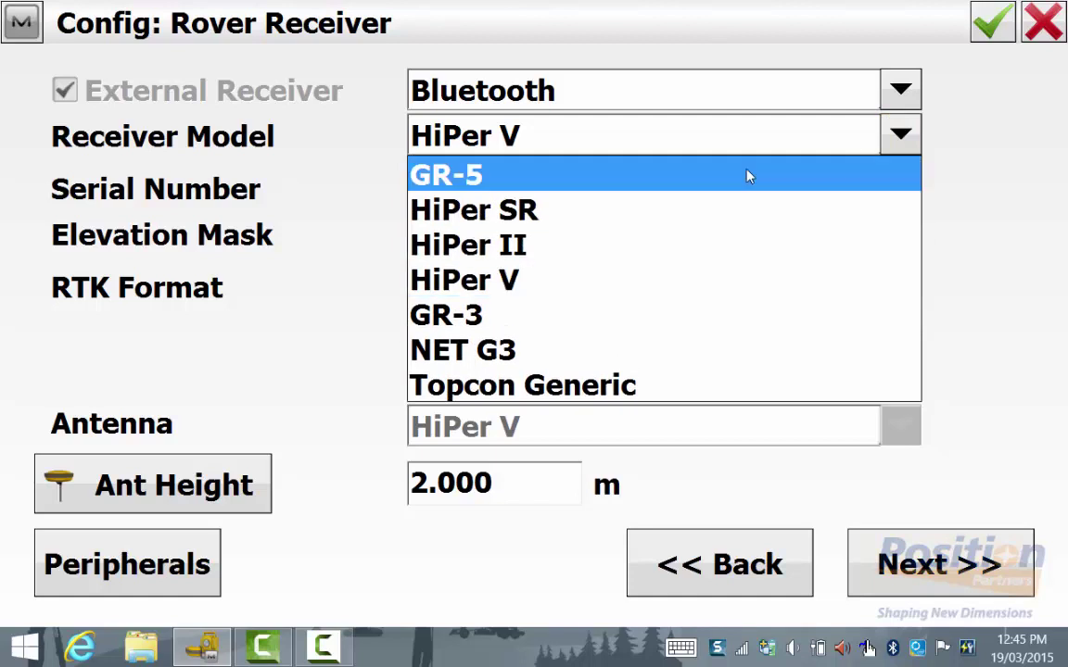
{"action": "left_click", "coordinate": [676, 176]}
{"action": "left_click", "coordinate": [616, 283]}
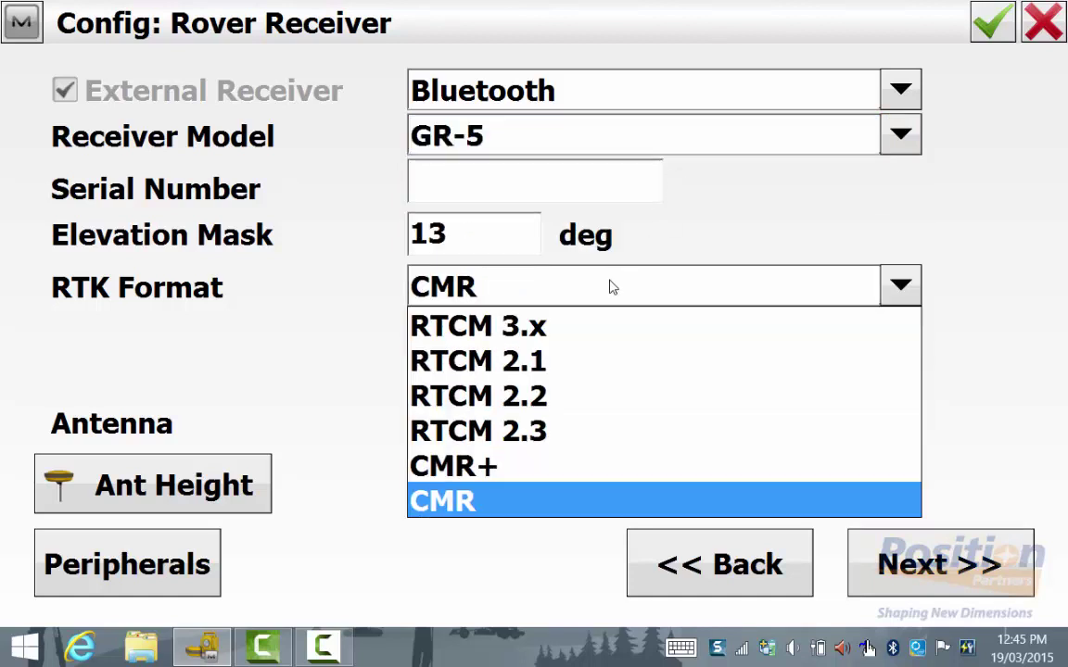
{"action": "left_click", "coordinate": [564, 328]}
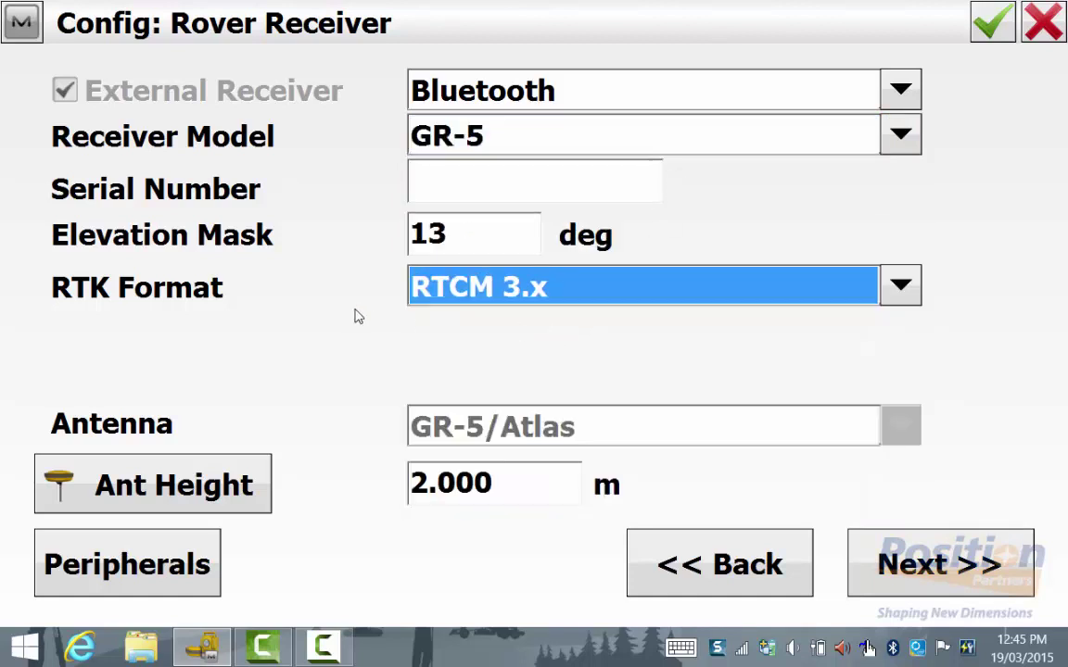
Check the rover's mmGPS+ peripheral parameters for receiver port, sensor gain and height difference limit, and accept them.
{"action": "left_click", "coordinate": [159, 546]}
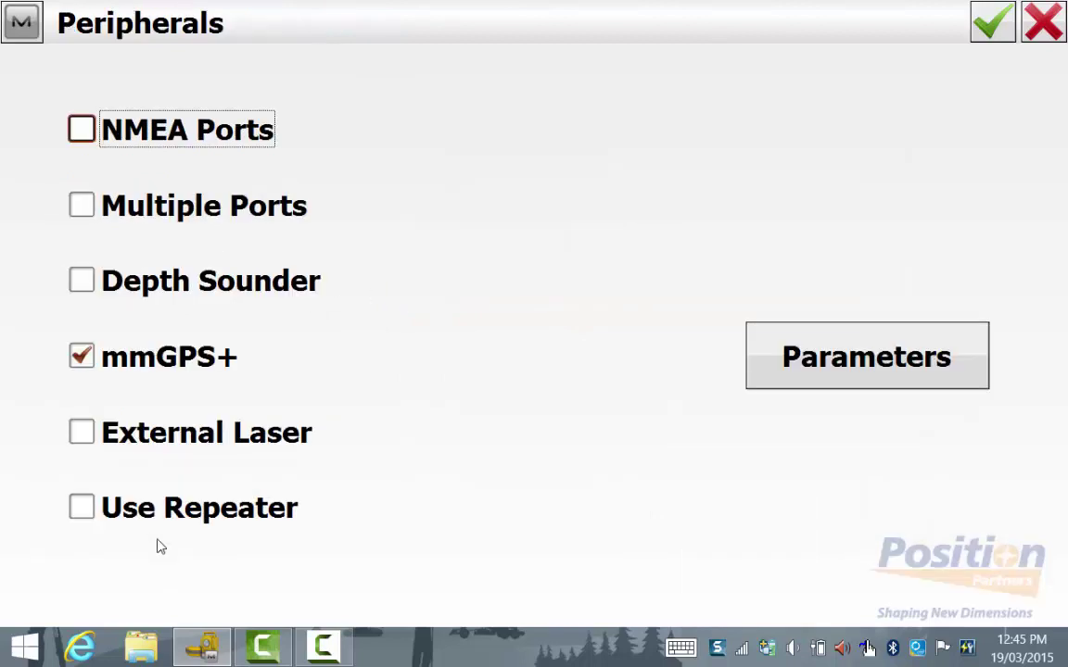
{"action": "left_click", "coordinate": [784, 362]}
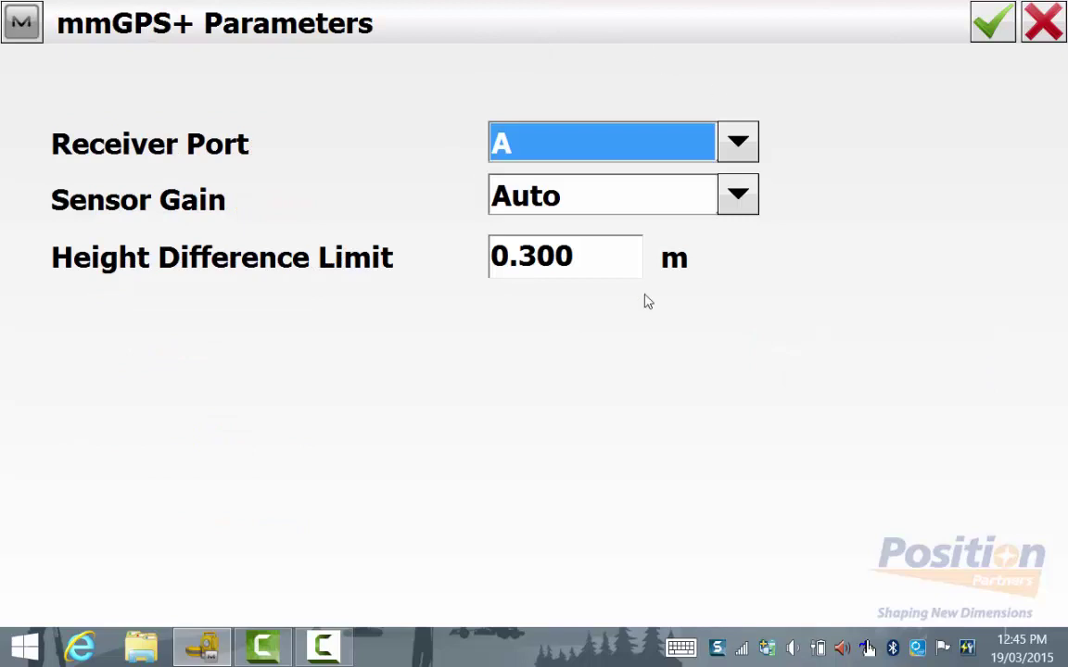
{"action": "left_click", "coordinate": [989, 23]}
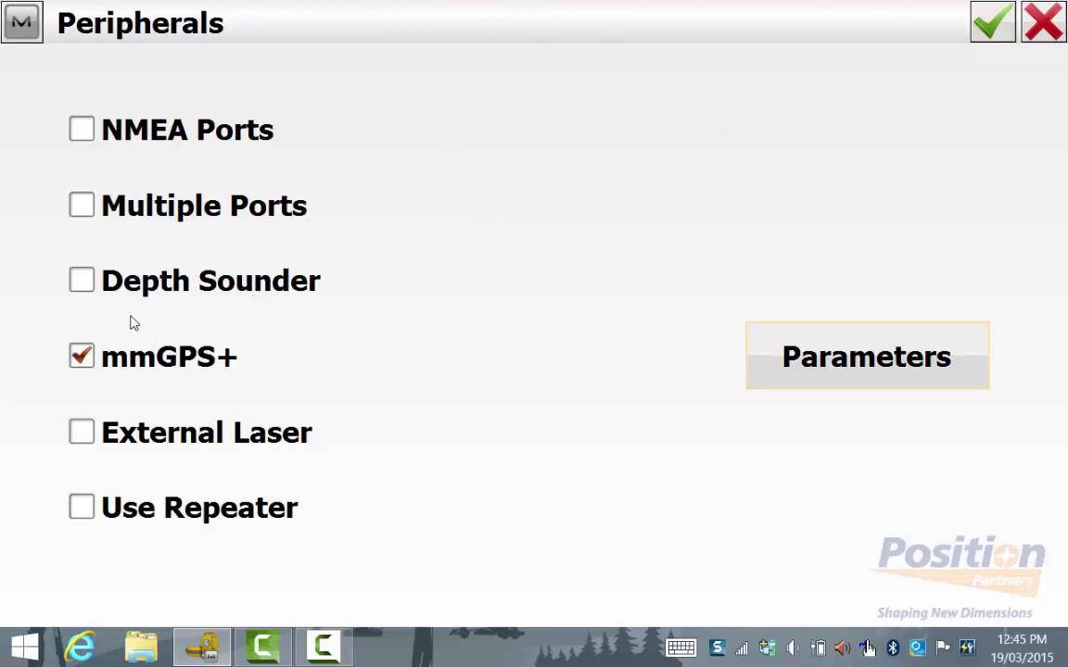
{"action": "left_click", "coordinate": [994, 28]}
Continue past the rover radio settings and choose Fixed mmGPS+ as the Topo Survey solution for both Precise and Quick.
{"action": "left_click", "coordinate": [916, 557]}
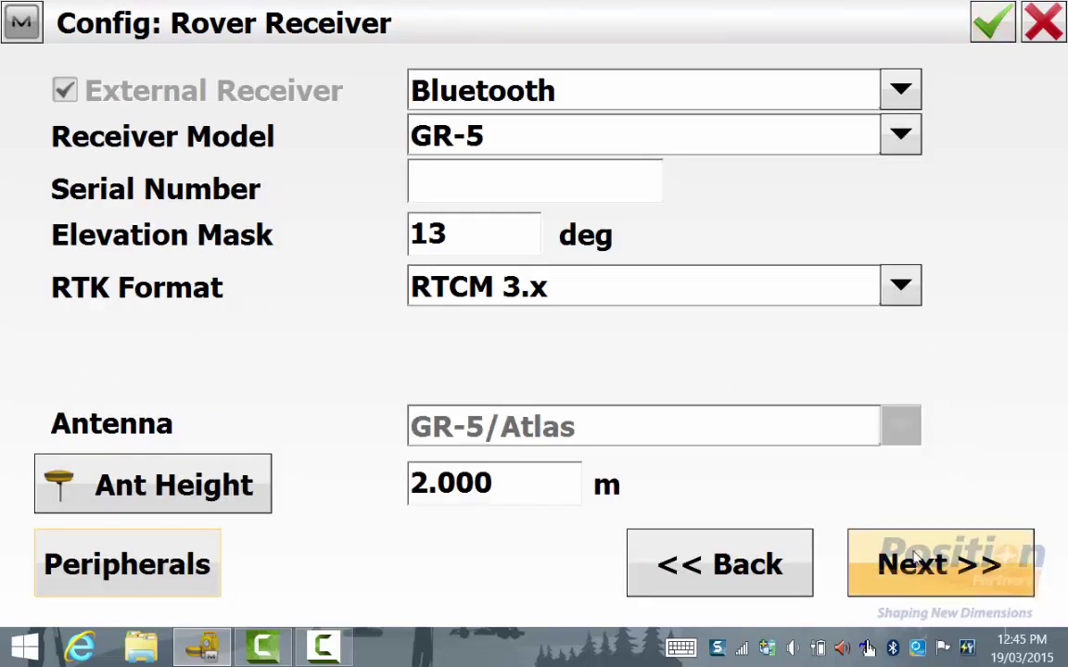
{"action": "left_click", "coordinate": [916, 557]}
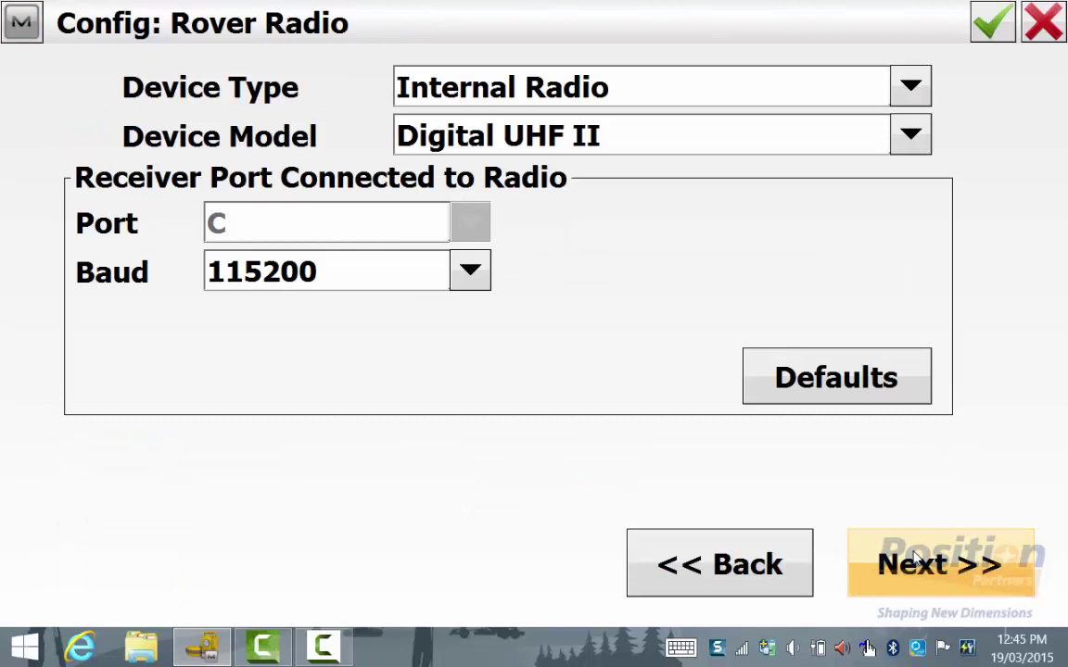
{"action": "left_click", "coordinate": [915, 557]}
{"action": "left_click", "coordinate": [915, 557]}
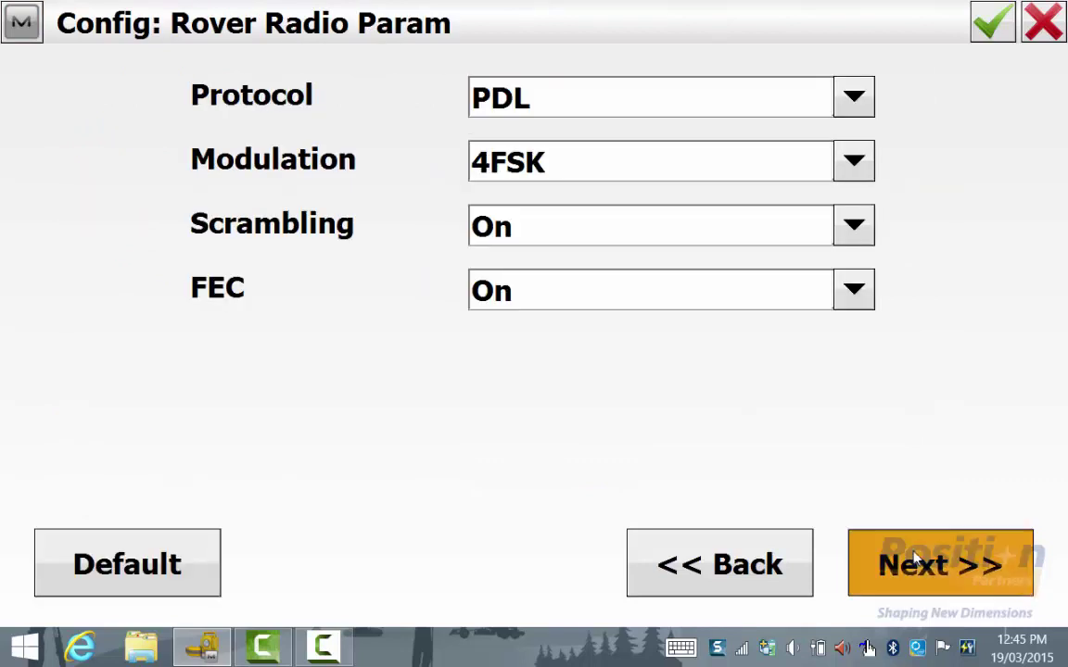
{"action": "left_click", "coordinate": [475, 158]}
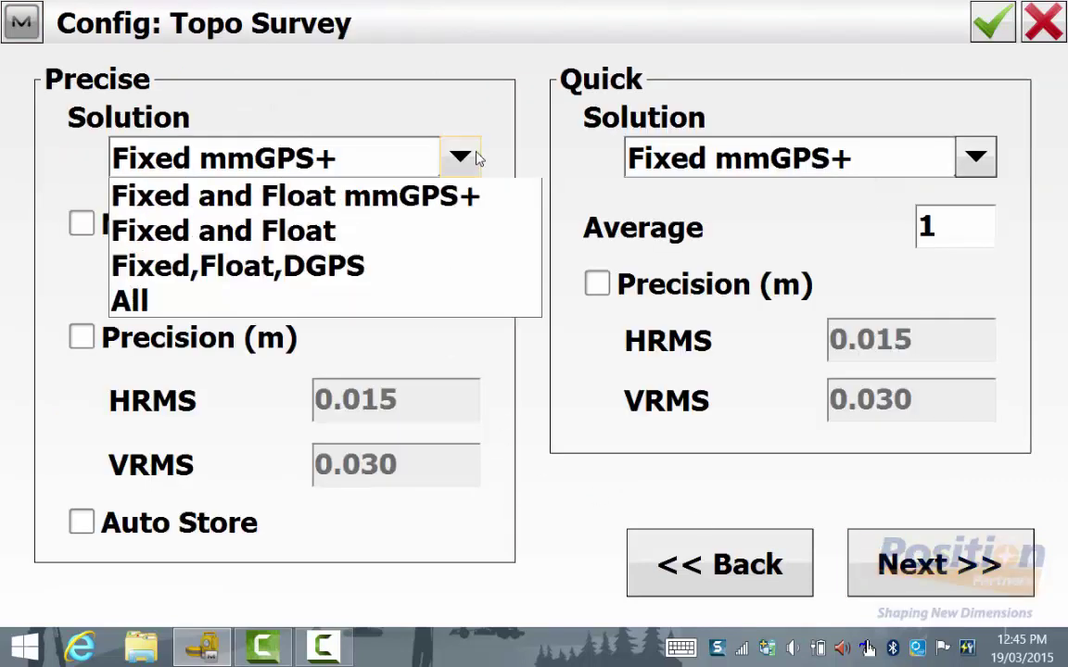
{"action": "left_click", "coordinate": [440, 194]}
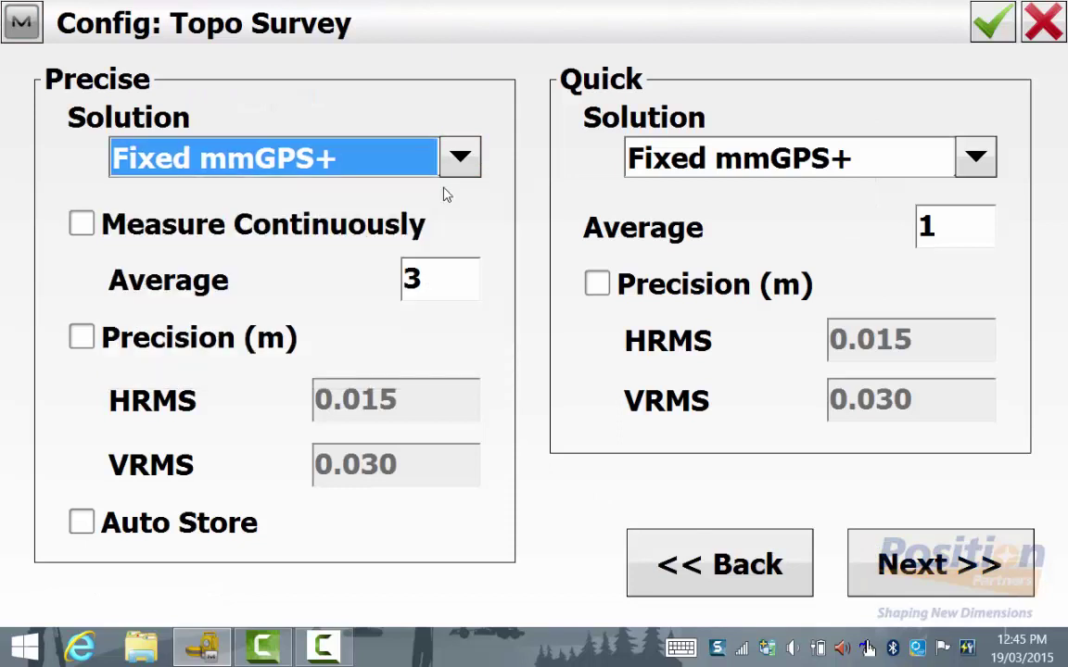
{"action": "left_click", "coordinate": [975, 159]}
{"action": "left_click", "coordinate": [975, 196]}
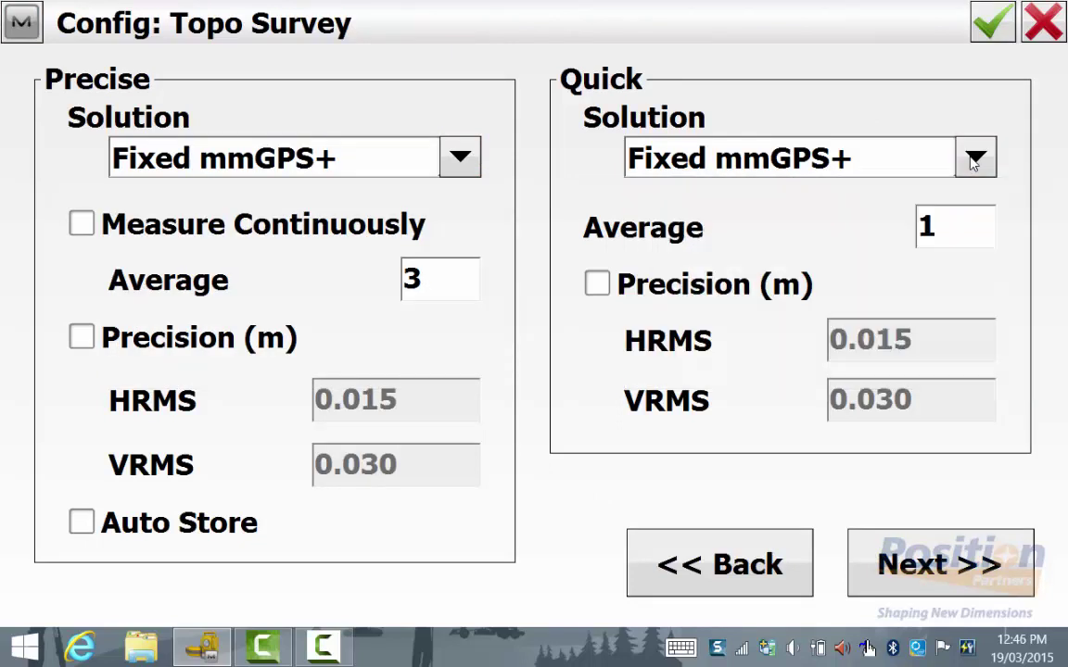
Go through the remaining configuration pages from Auto Topo to Miscellaneous, save the configuration and apply LASER to the job.
{"action": "left_click", "coordinate": [944, 562]}
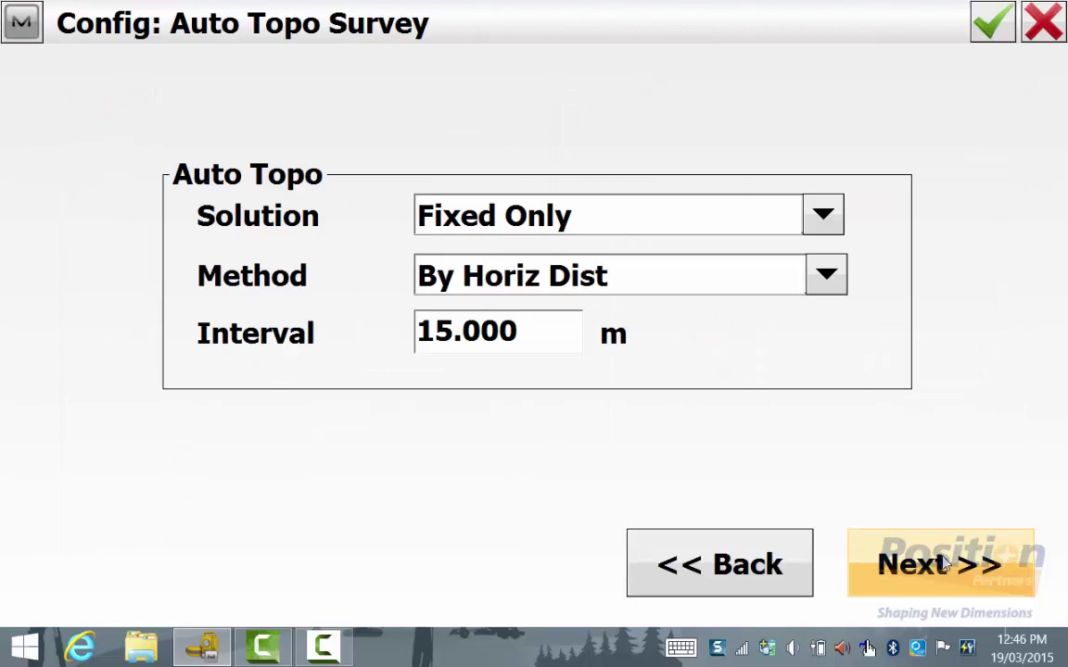
{"action": "left_click", "coordinate": [943, 563]}
{"action": "left_click", "coordinate": [943, 562]}
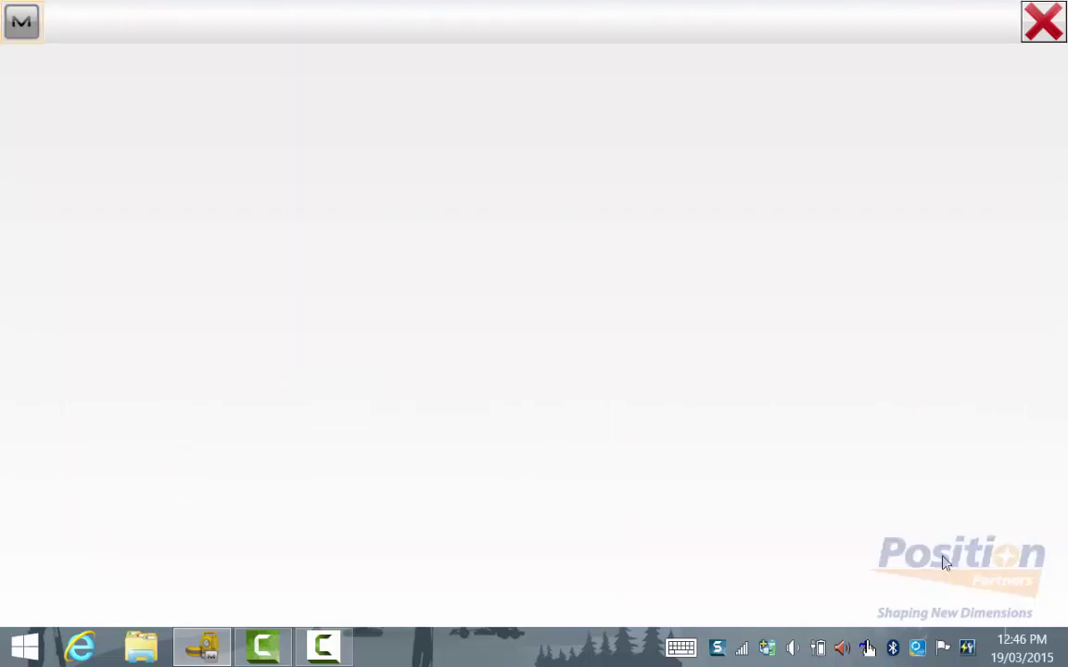
{"action": "left_click", "coordinate": [943, 562]}
{"action": "left_click", "coordinate": [944, 562]}
{"action": "left_click", "coordinate": [943, 562]}
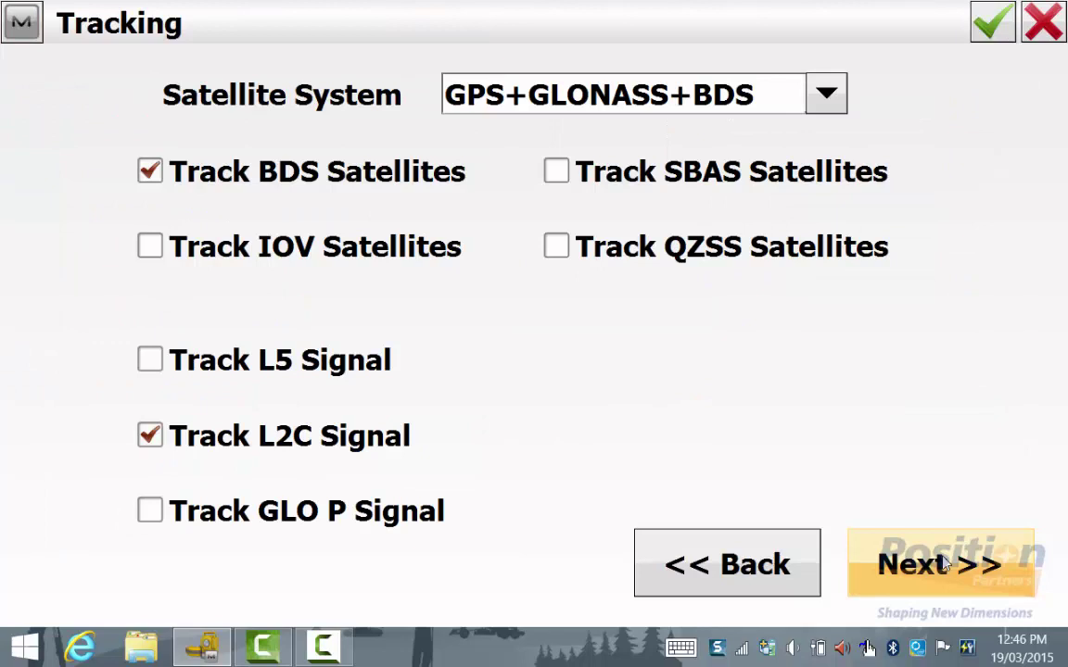
{"action": "left_click", "coordinate": [943, 563]}
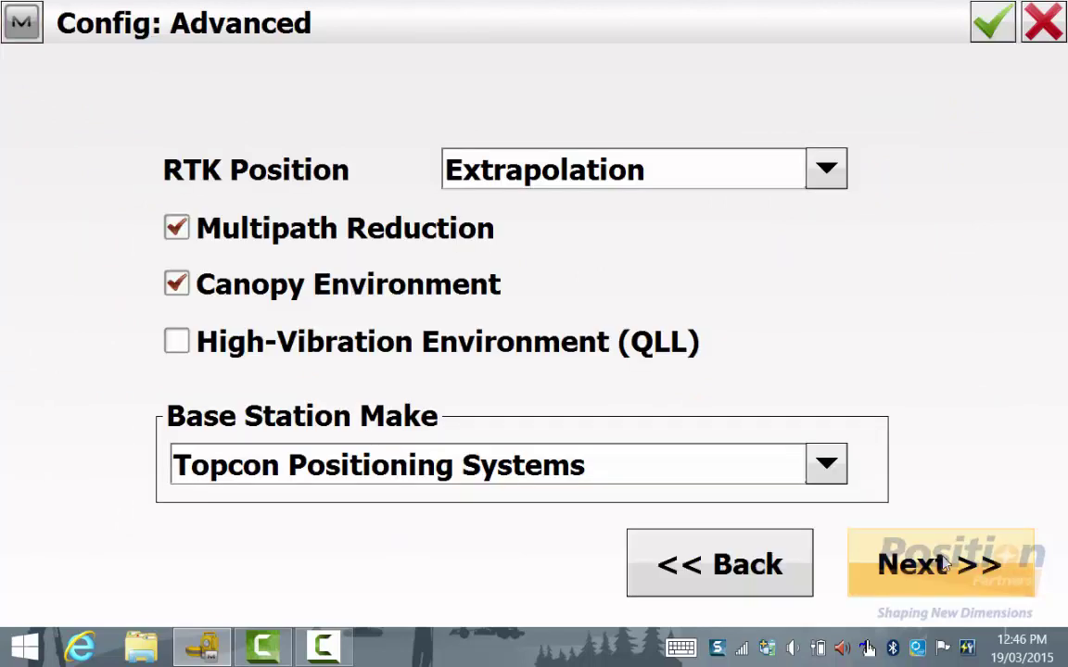
{"action": "left_click", "coordinate": [944, 562]}
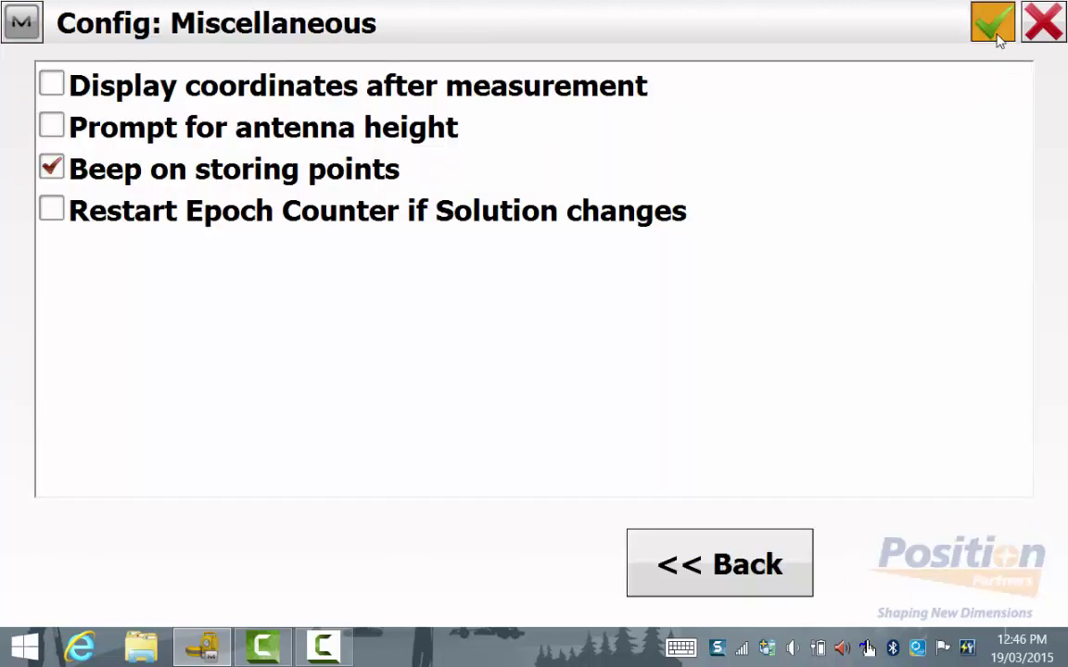
{"action": "left_click", "coordinate": [992, 25]}
{"action": "left_click", "coordinate": [995, 33]}
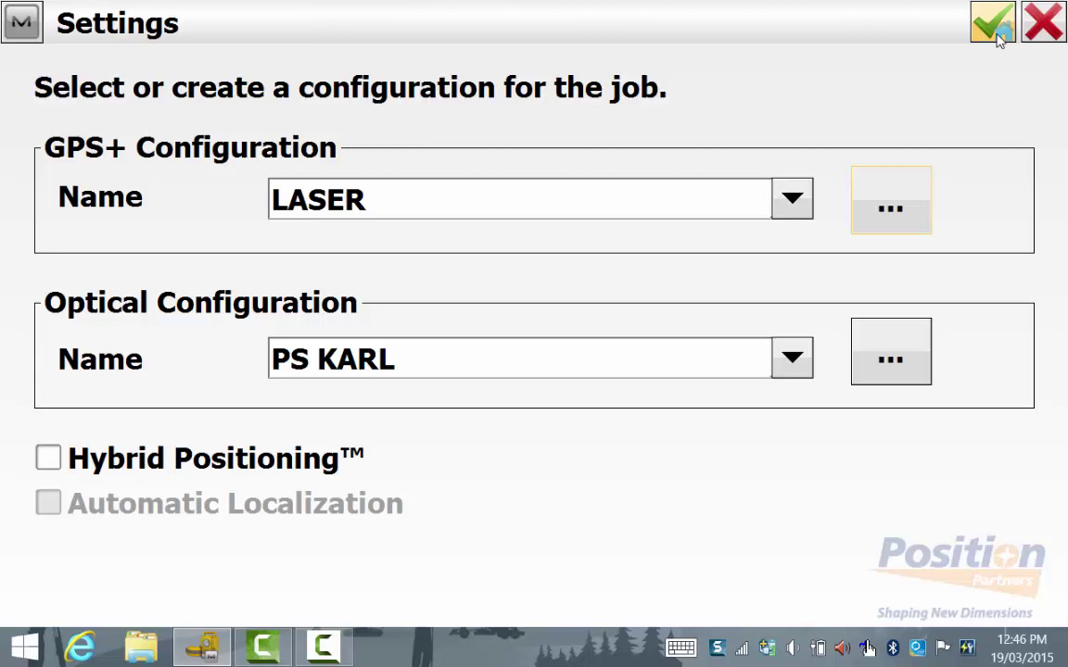
{"action": "left_click", "coordinate": [994, 25]}
{"action": "left_click", "coordinate": [997, 28]}
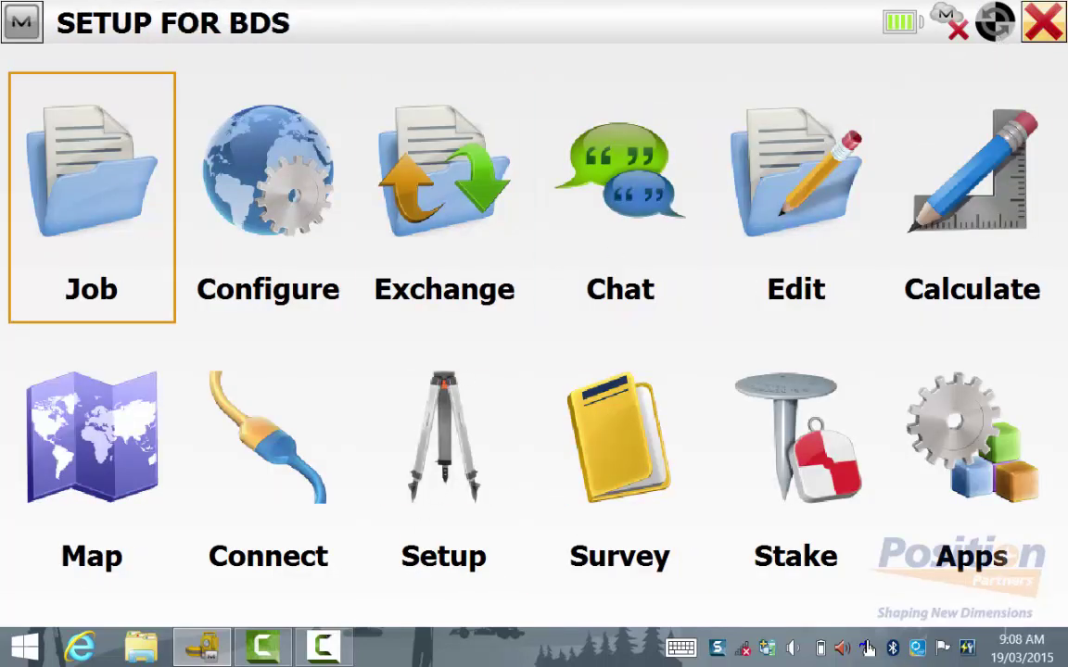
Connect over Bluetooth to the GR-5 rover receiver 1117-21729.
{"action": "left_click", "coordinate": [268, 444]}
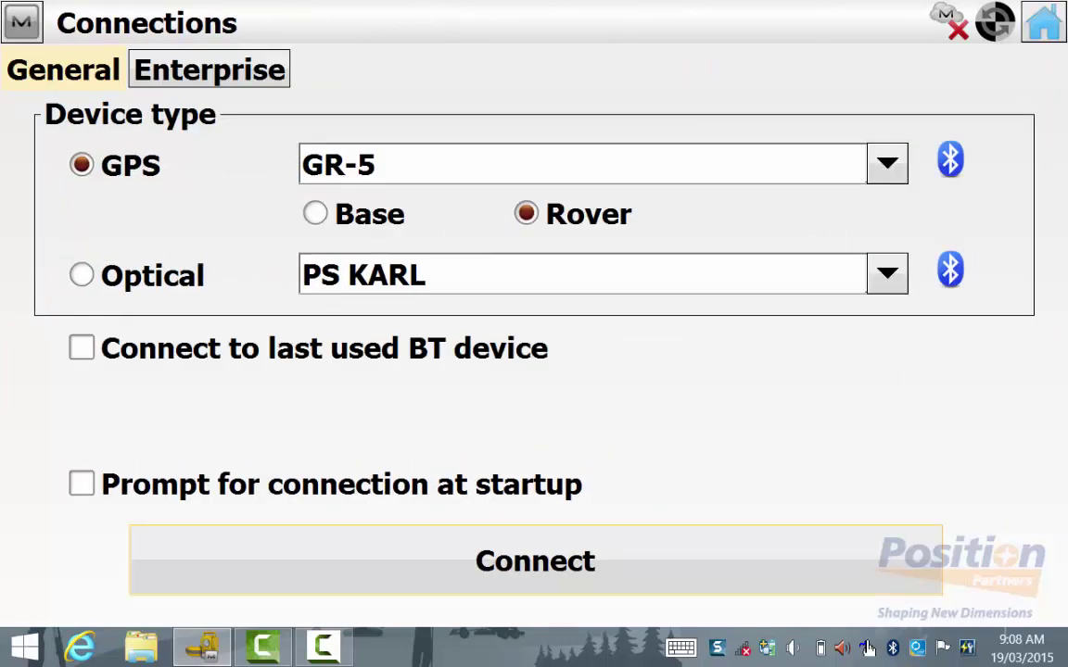
{"action": "left_click", "coordinate": [535, 560]}
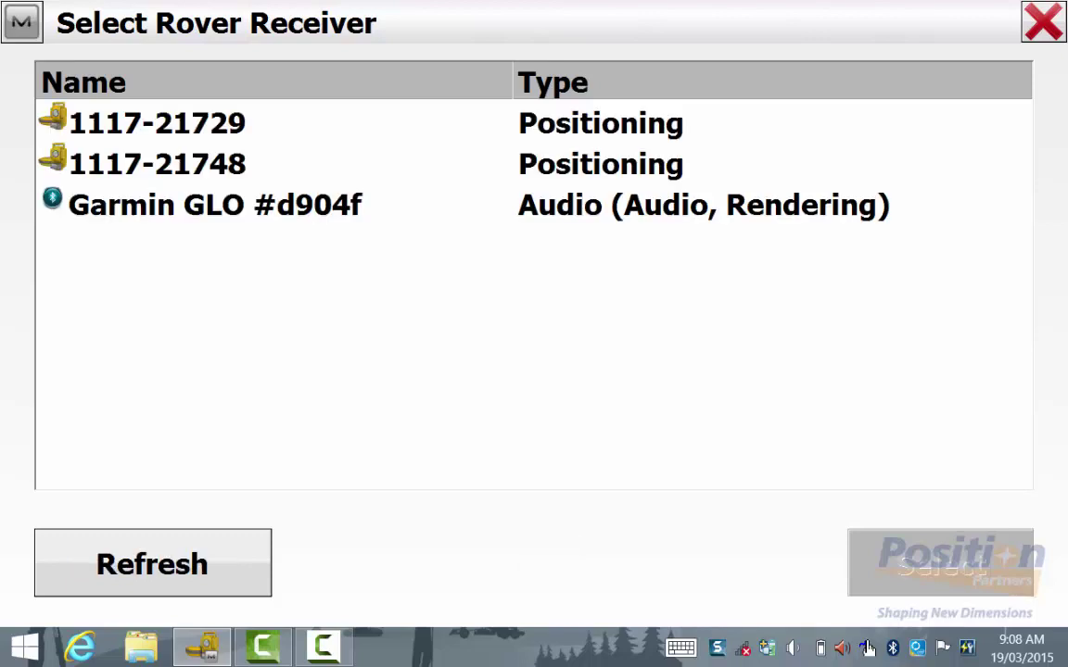
{"action": "left_click", "coordinate": [158, 124]}
{"action": "left_click", "coordinate": [940, 563]}
{"action": "left_click", "coordinate": [535, 564]}
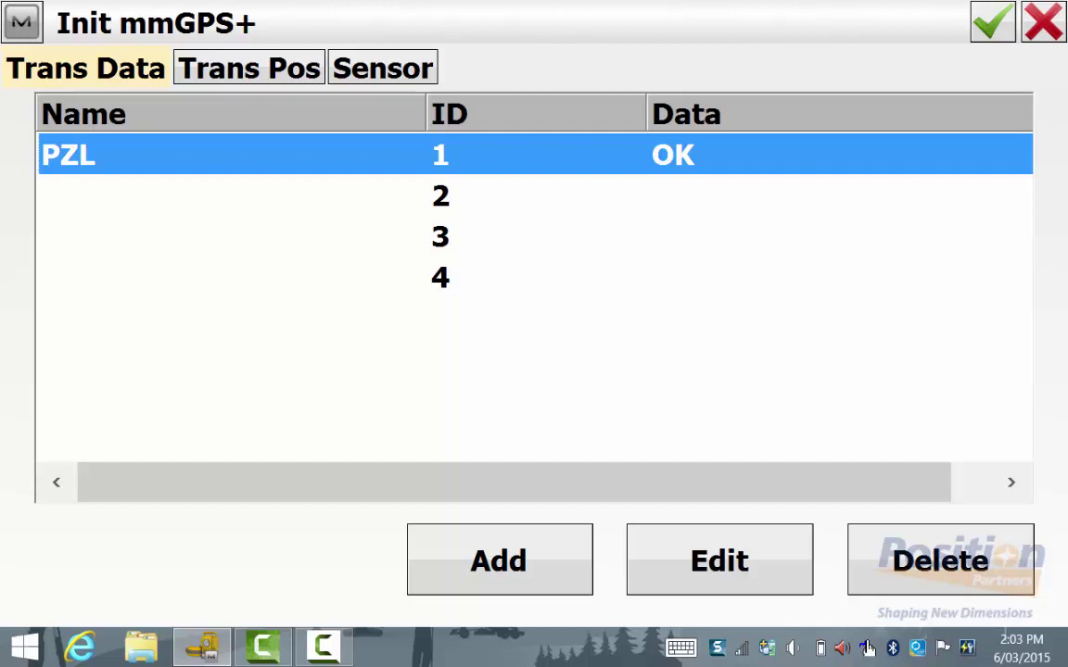
Edit the PZL transmitter and get its calibration data over Bluetooth from PZL-1 0W1340 without requiring a PIN.
{"action": "left_click", "coordinate": [719, 561]}
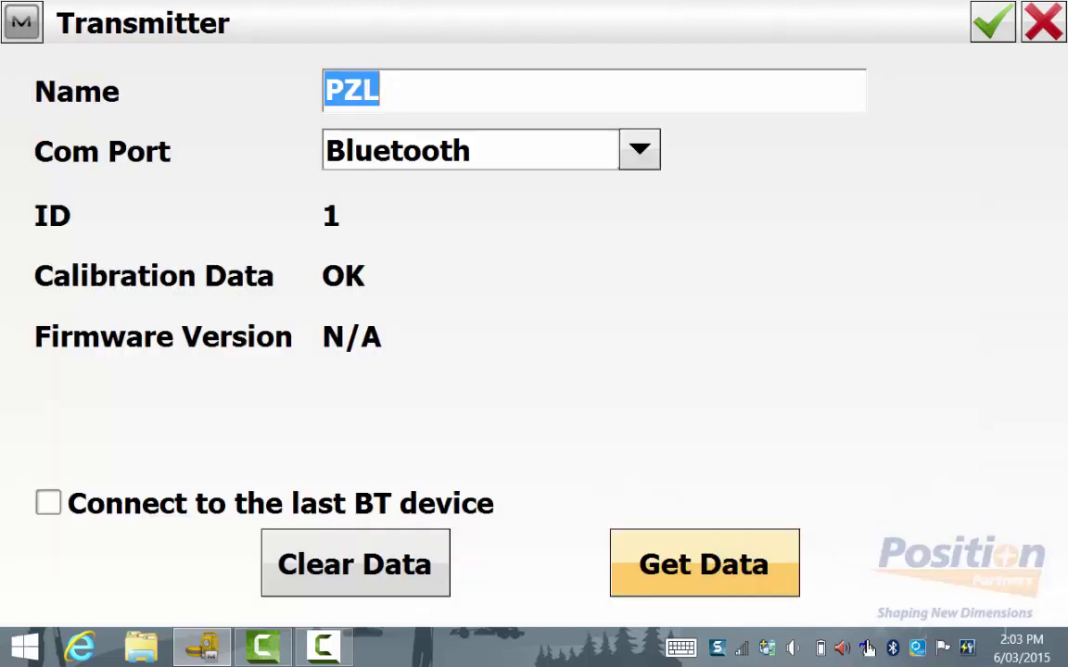
{"action": "left_click", "coordinate": [713, 563]}
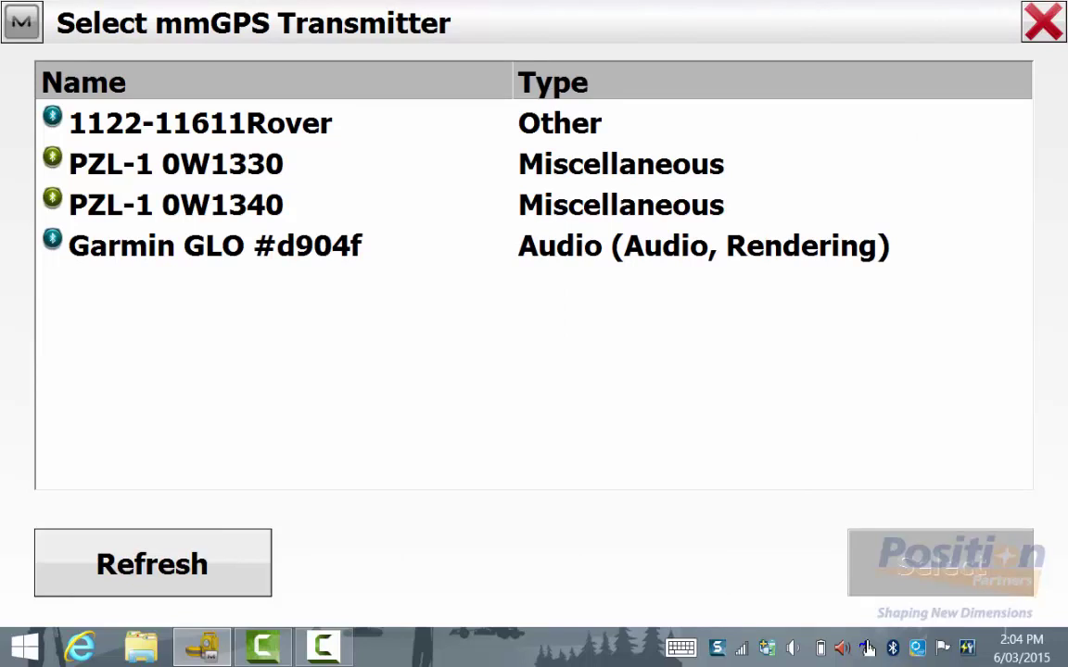
{"action": "left_click", "coordinate": [176, 205]}
{"action": "left_click", "coordinate": [941, 562]}
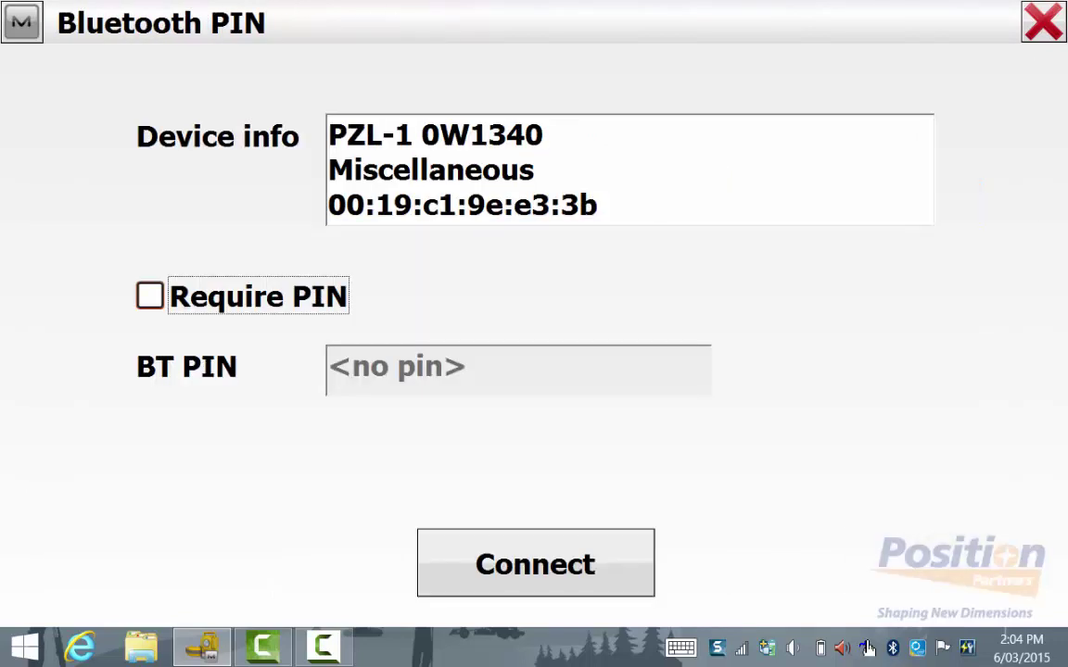
{"action": "left_click", "coordinate": [537, 562]}
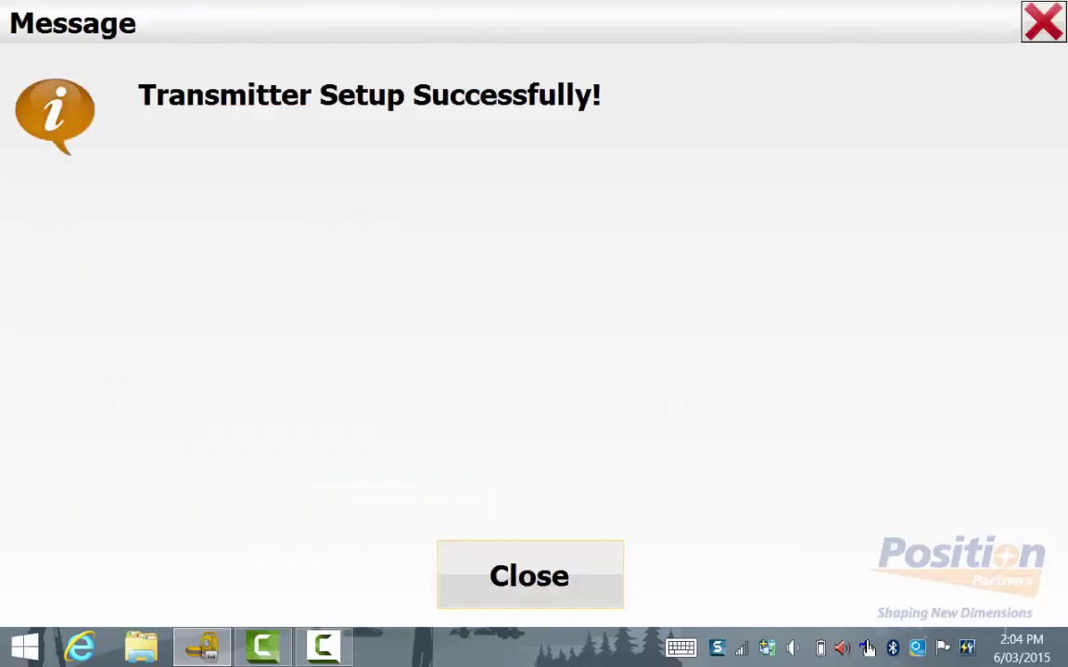
{"action": "left_click", "coordinate": [530, 575]}
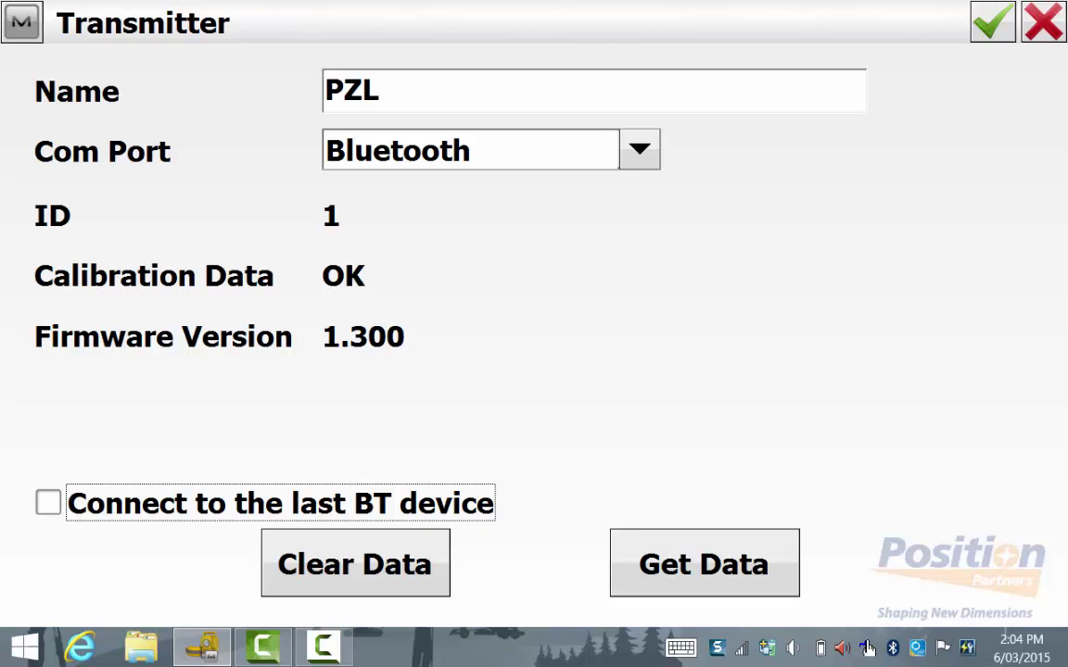
Accept the PZL transmitter data and open the field calibration for the PZL transmitter.
{"action": "left_click", "coordinate": [991, 22]}
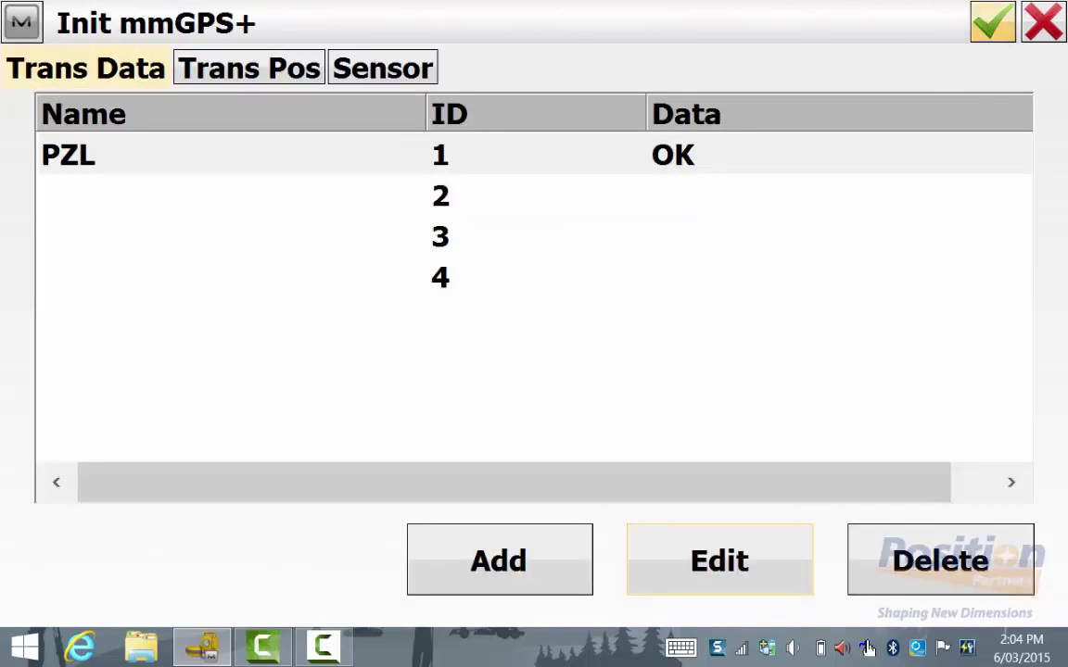
{"action": "left_click", "coordinate": [248, 68]}
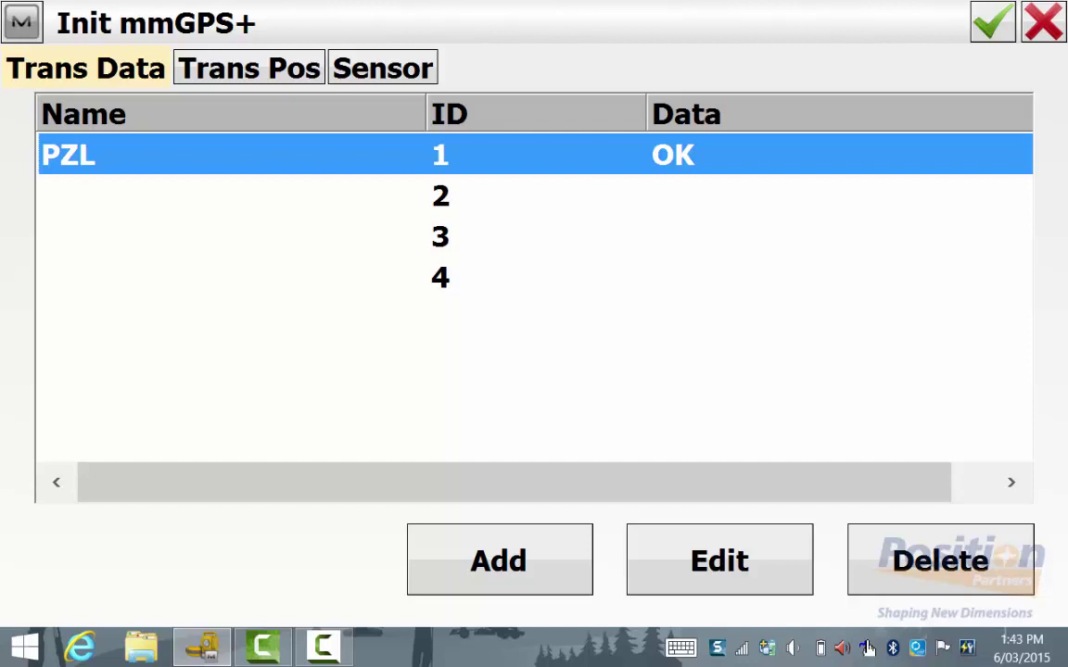
{"action": "left_click", "coordinate": [21, 21]}
{"action": "left_click", "coordinate": [155, 76]}
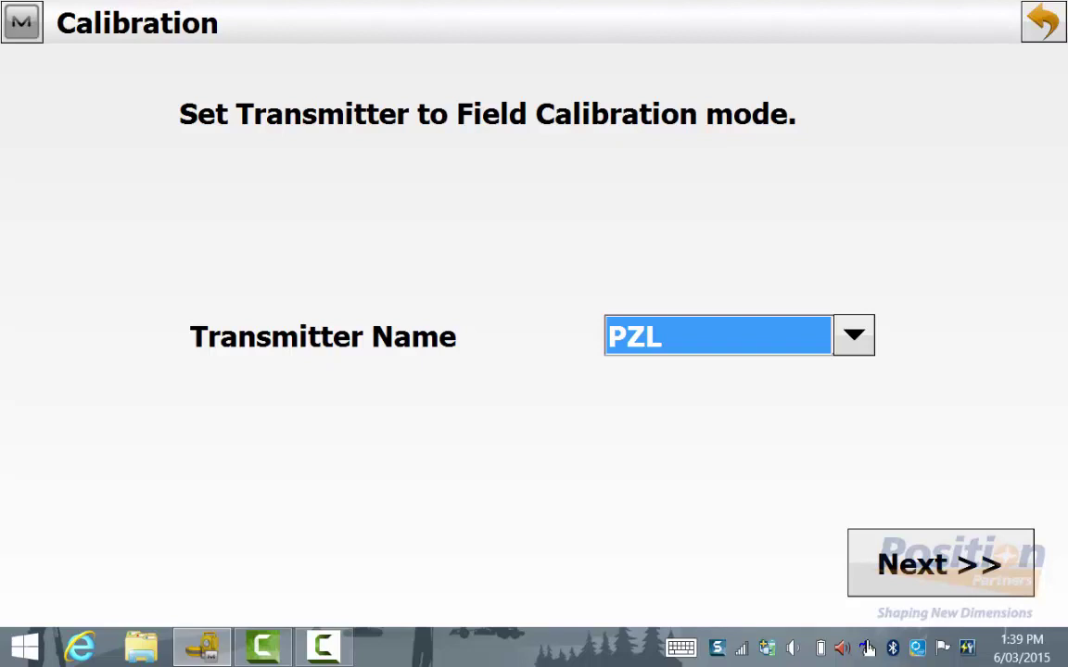
Proceed through the sensor height check and calibrate the PZL with its left (X2) side facing the sensor.
{"action": "left_click", "coordinate": [21, 21]}
{"action": "left_click", "coordinate": [64, 76]}
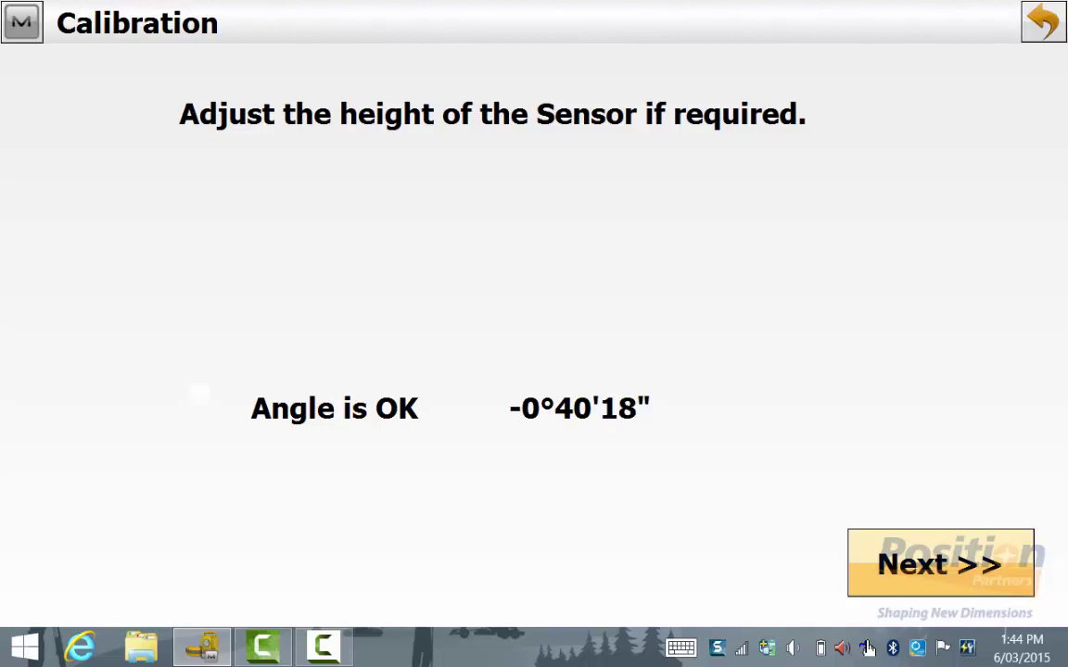
{"action": "key", "text": "Return"}
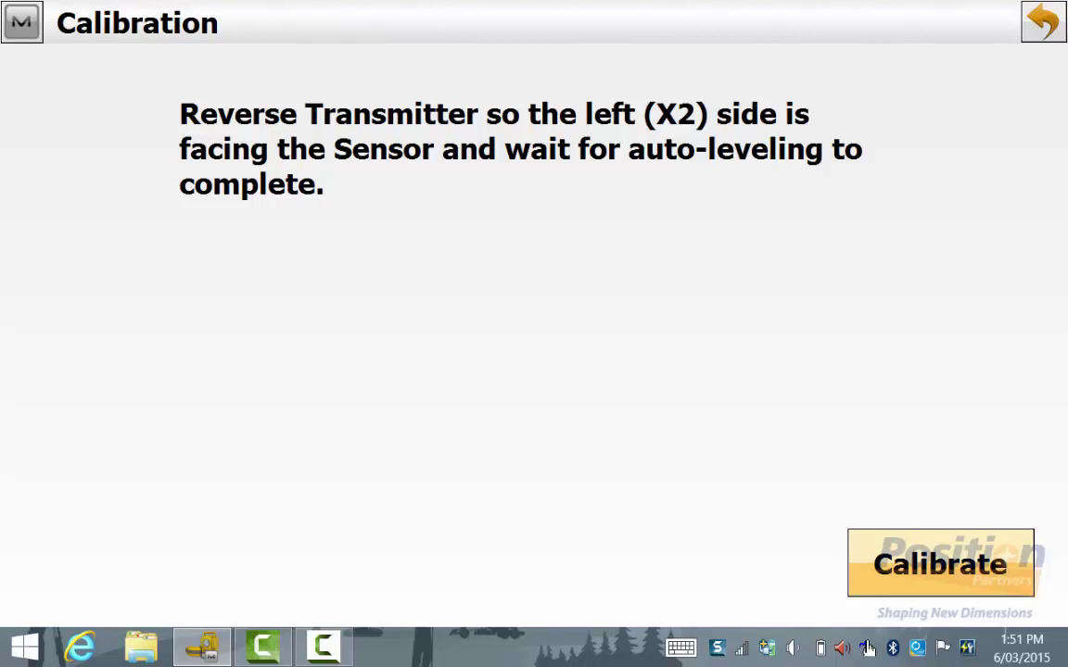
{"action": "left_click", "coordinate": [940, 562]}
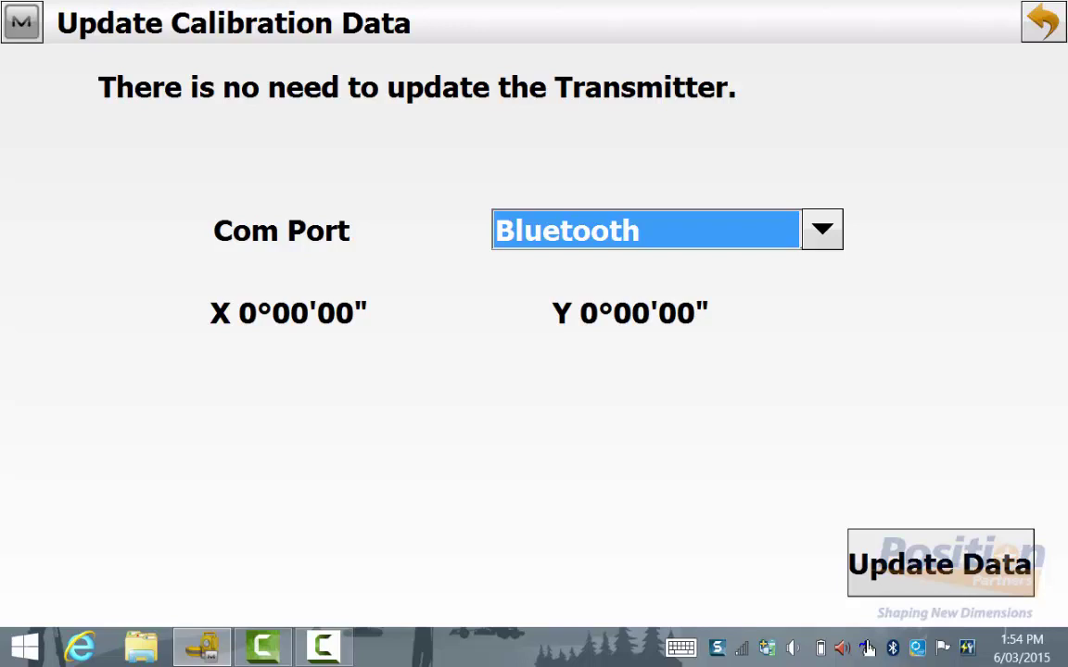
Update the calibration data over Bluetooth on transmitter PZL-1 0W1340 and dismiss the message.
{"action": "key", "text": "alt+Down"}
{"action": "left_click", "coordinate": [977, 226]}
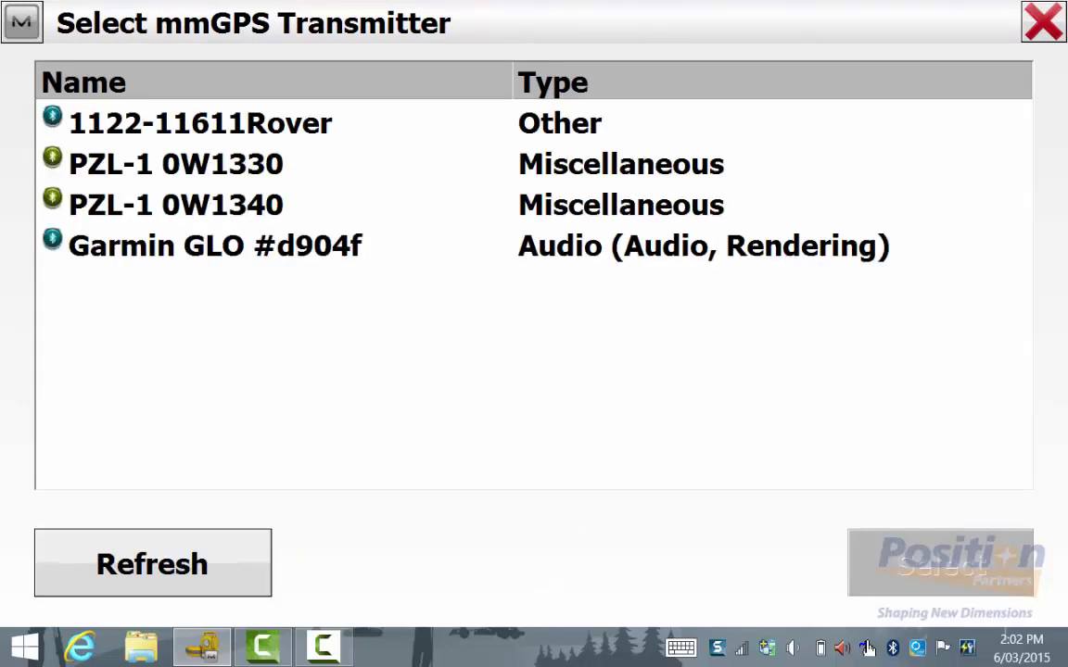
{"action": "left_click", "coordinate": [176, 205]}
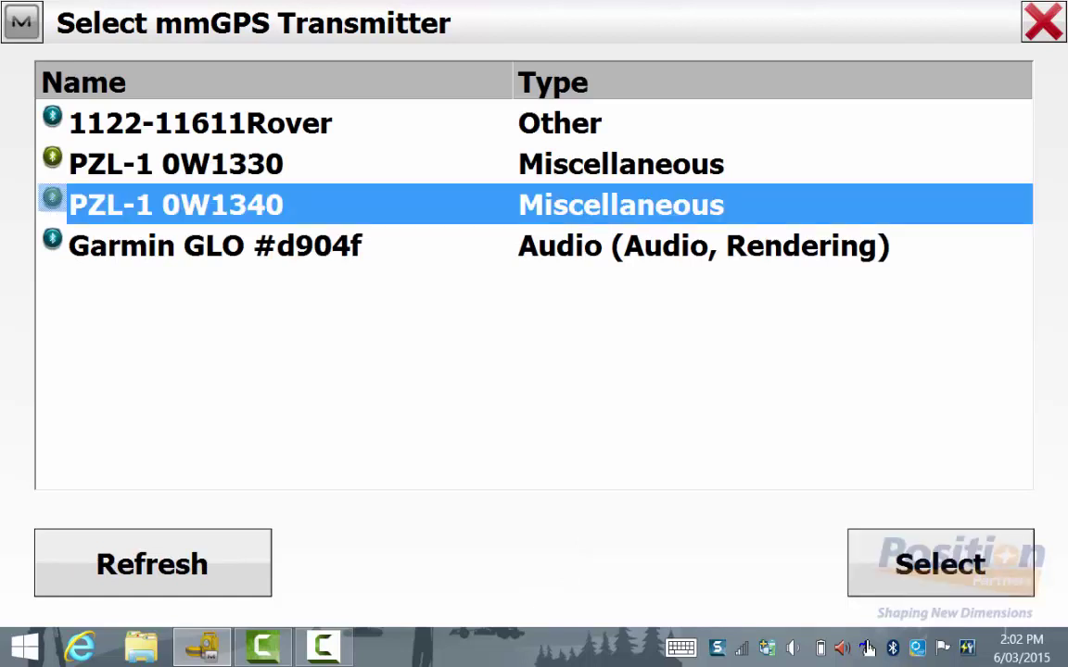
{"action": "left_click", "coordinate": [940, 562]}
{"action": "left_click", "coordinate": [537, 563]}
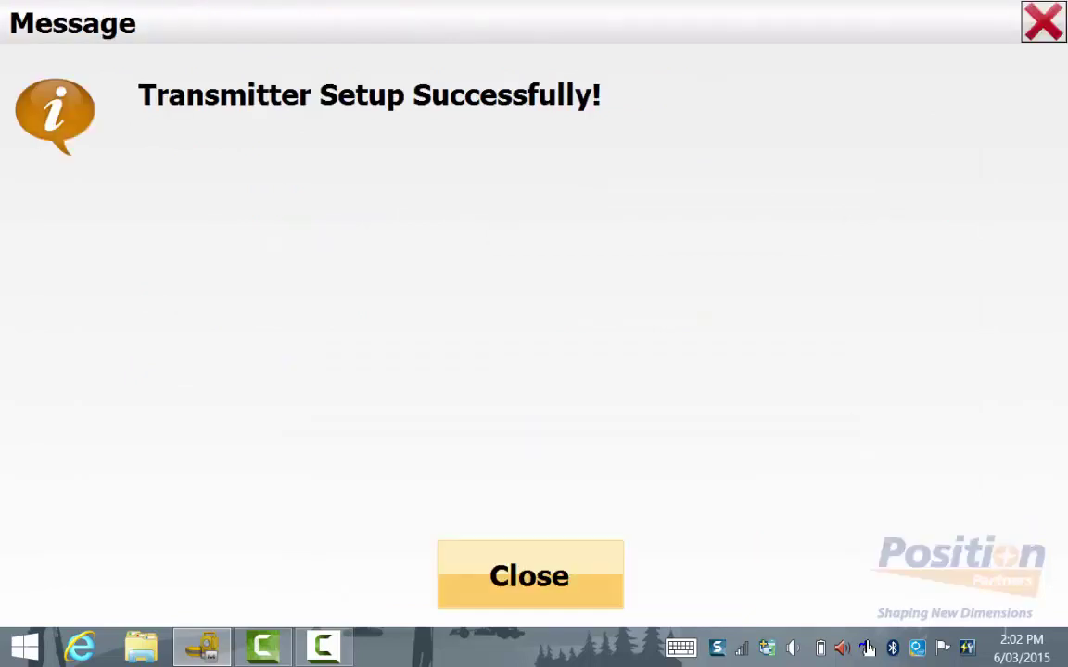
{"action": "left_click", "coordinate": [515, 557]}
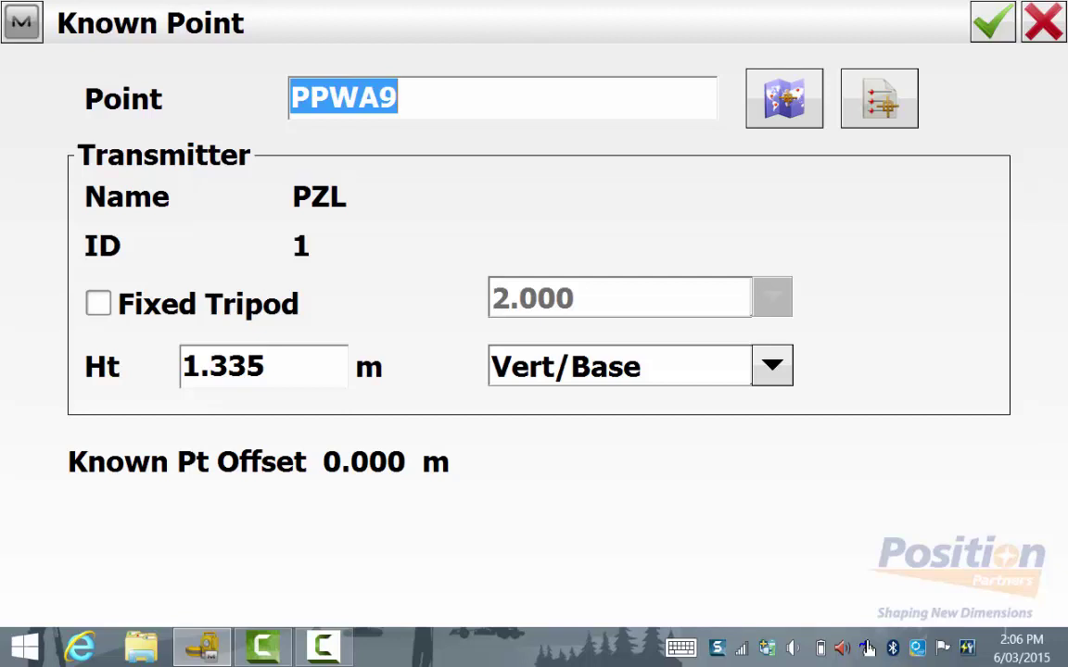
Accept known point PPWA9 with a 1.335 m transmitter height and initialise the sensor on port A with transmitter ID ANY and Auto gain.
{"action": "key", "text": "Return"}
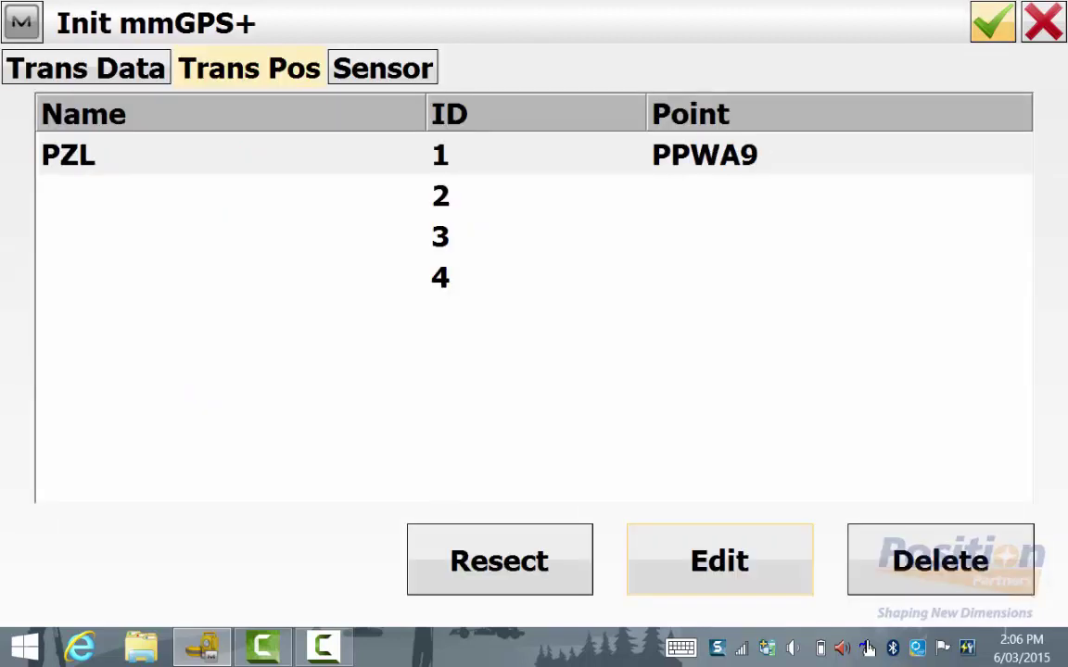
{"action": "key", "text": "ctrl+Tab"}
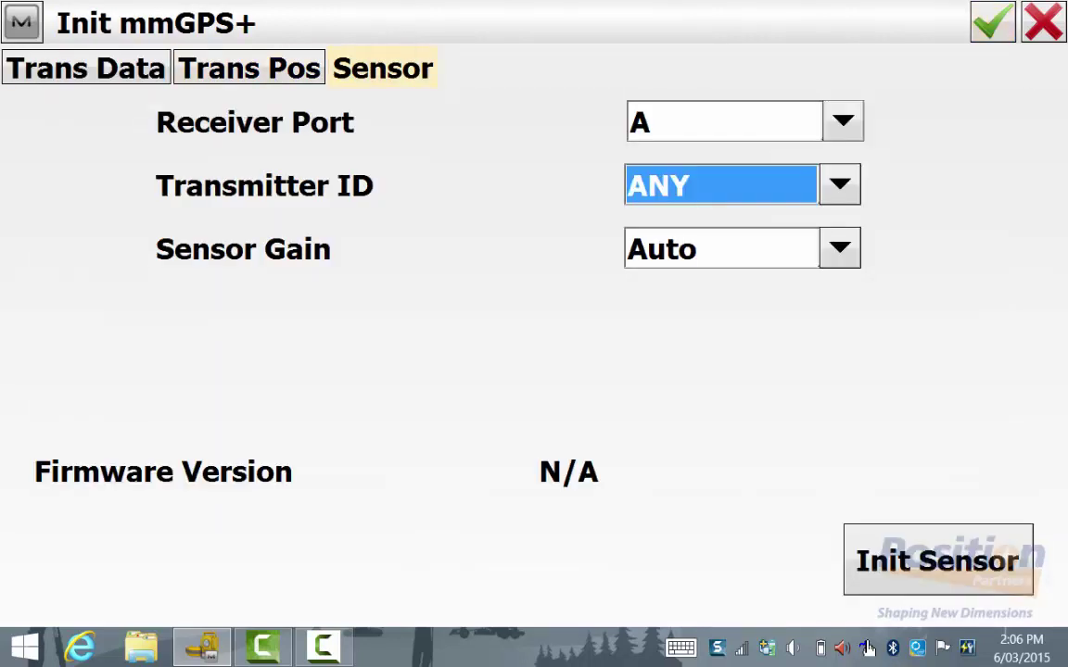
{"action": "key", "text": "Return"}
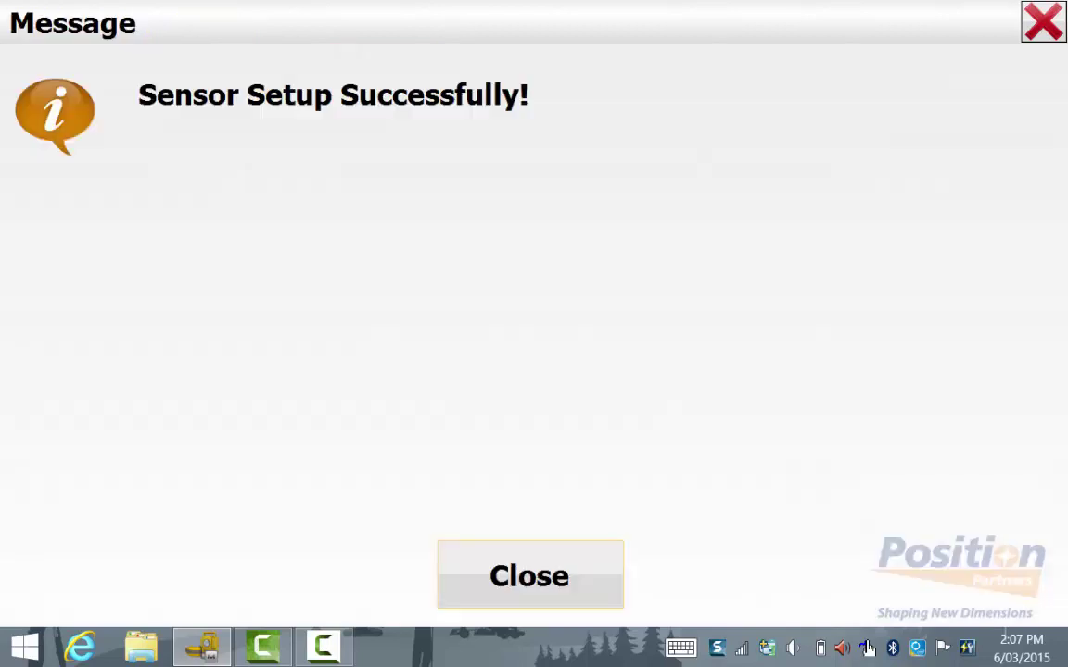
{"action": "left_click", "coordinate": [530, 572]}
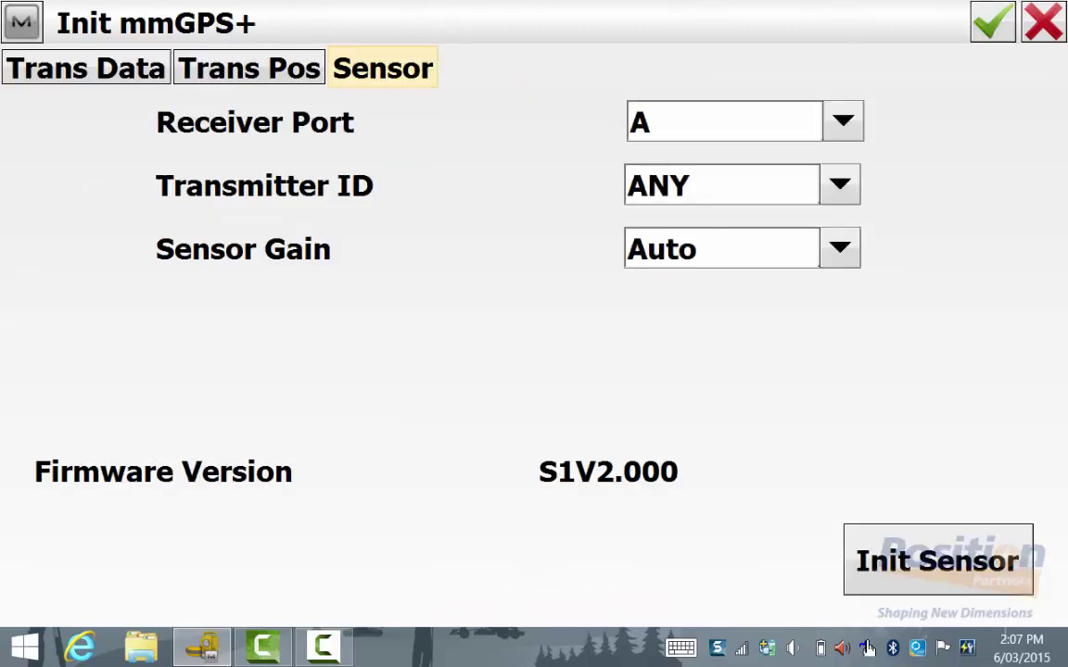
{"action": "left_click", "coordinate": [1043, 21]}
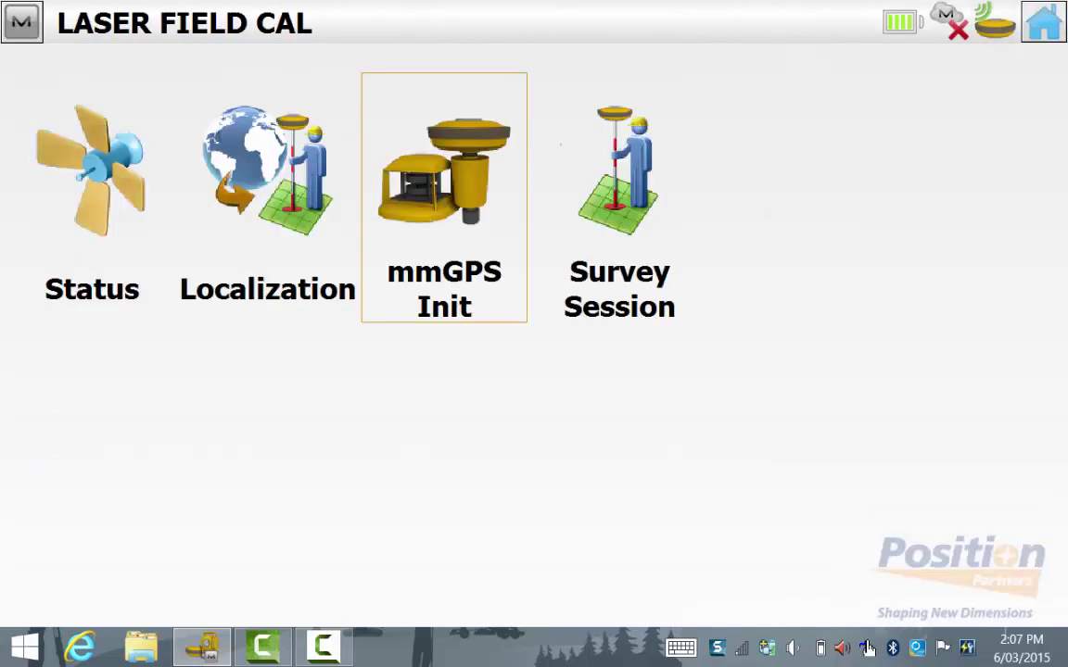
Open the Topo survey and switch from the map display to the point entry form.
{"action": "left_click", "coordinate": [1044, 22]}
{"action": "left_click", "coordinate": [626, 450]}
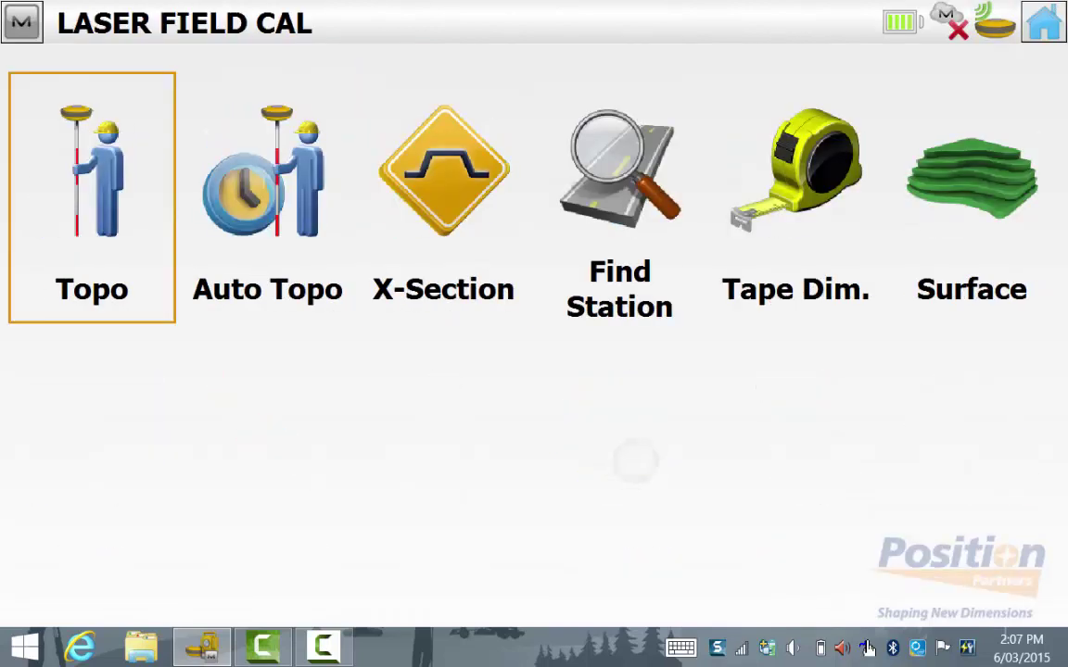
{"action": "left_click", "coordinate": [91, 222]}
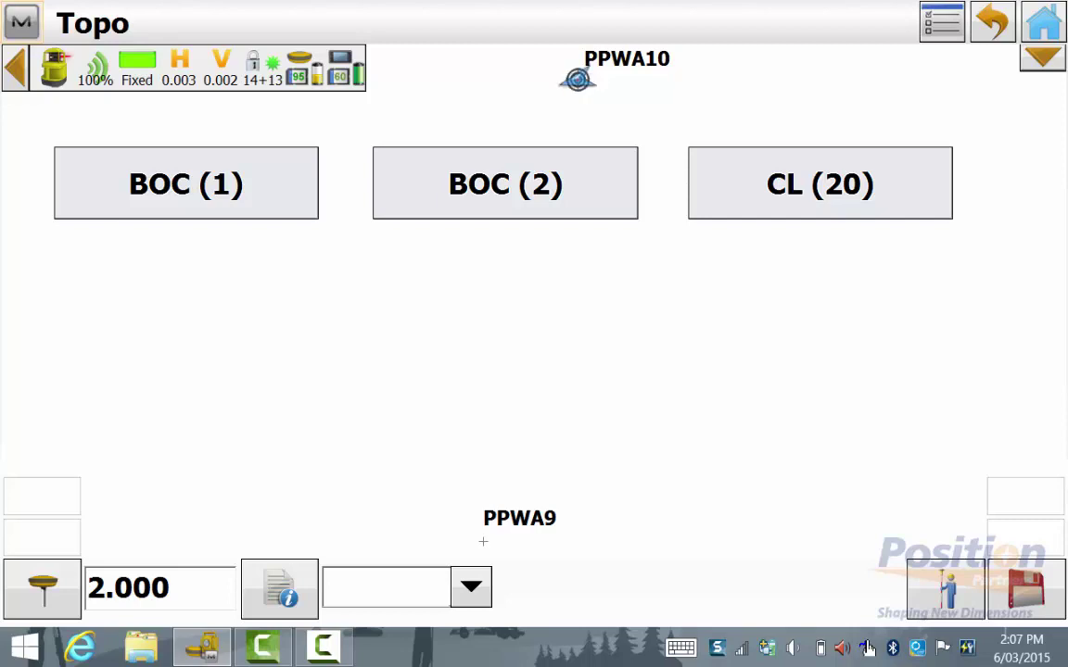
{"action": "right_click", "coordinate": [562, 28]}
{"action": "left_click", "coordinate": [652, 58]}
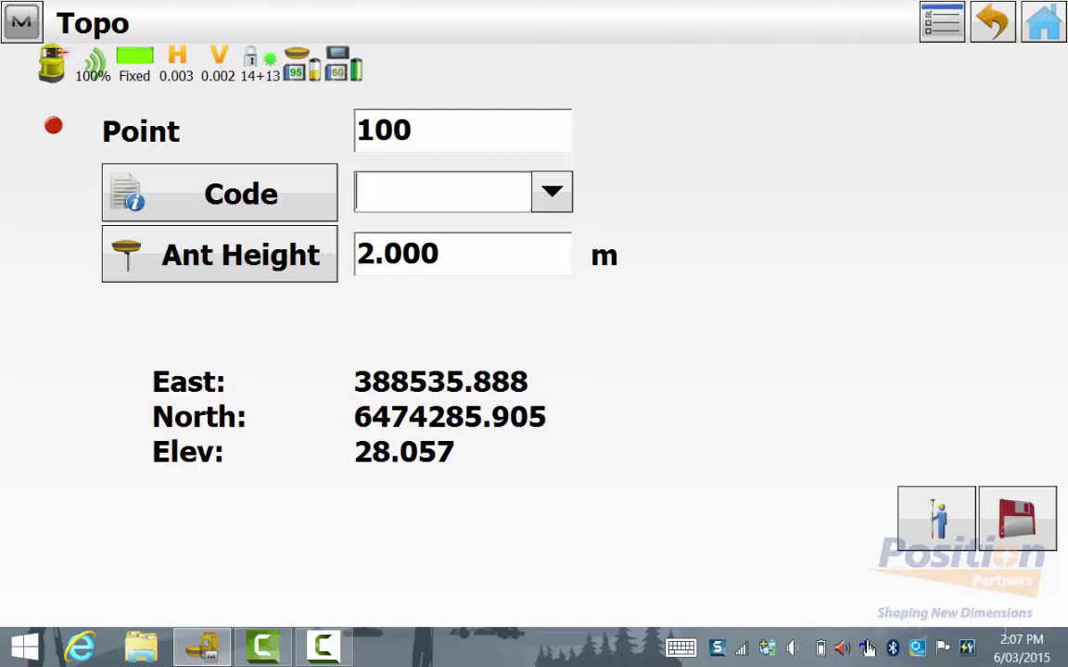
Set the antenna height to 1.6 m, store topo point 100 and return to the home screen.
{"action": "left_click", "coordinate": [538, 252]}
{"action": "type", "text": "1.7"}
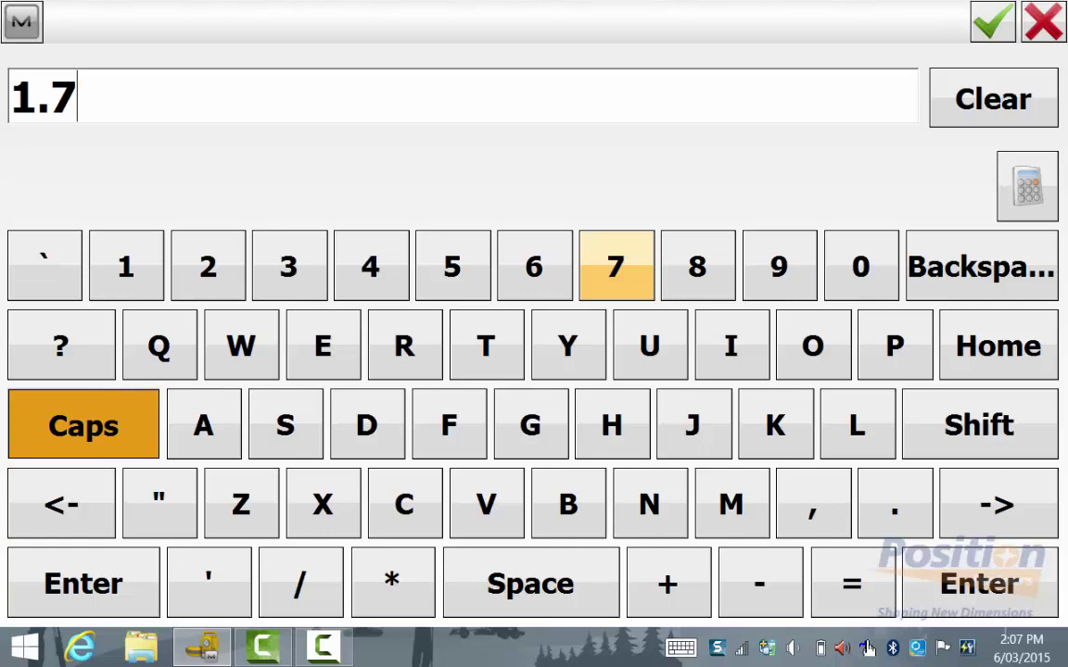
{"action": "key", "text": "BackSpace"}
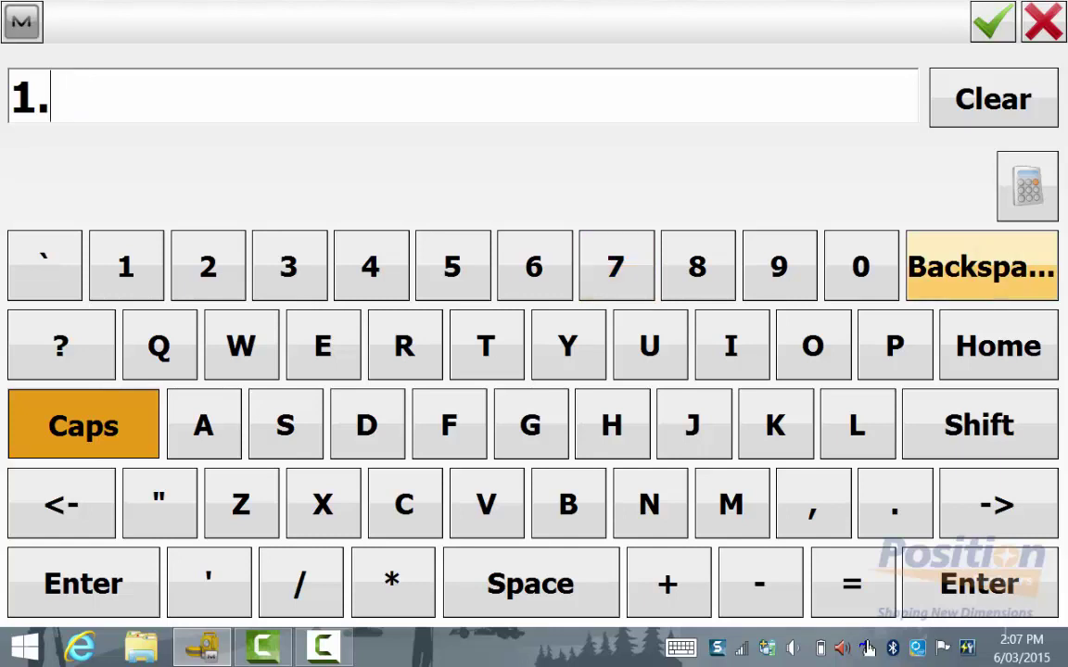
{"action": "type", "text": "6"}
{"action": "key", "text": "Return"}
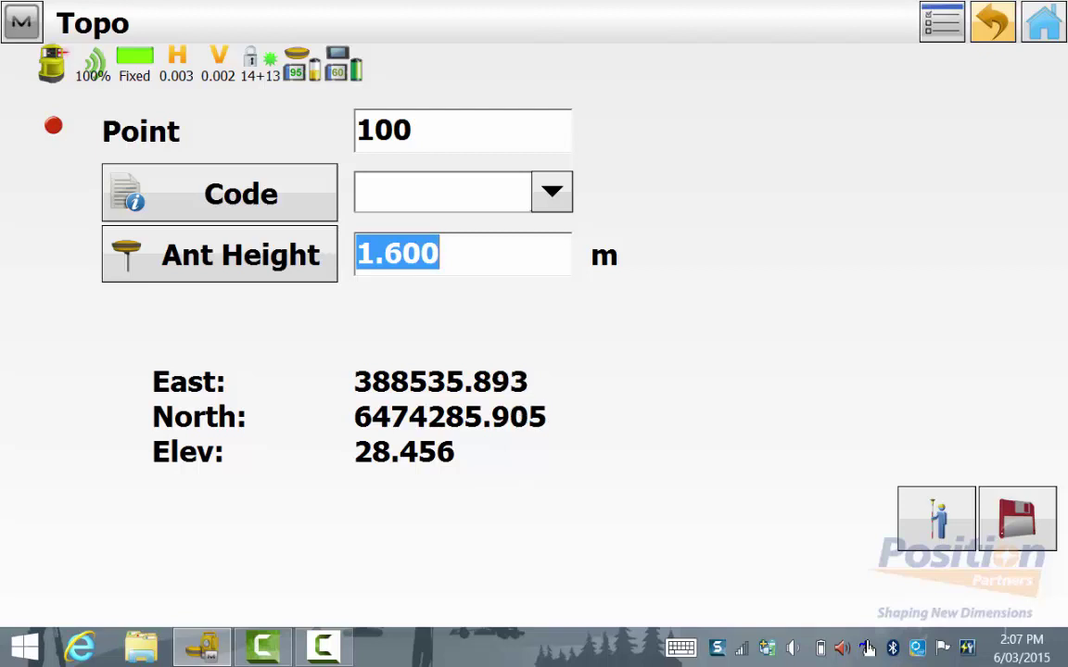
{"action": "left_click", "coordinate": [1016, 517]}
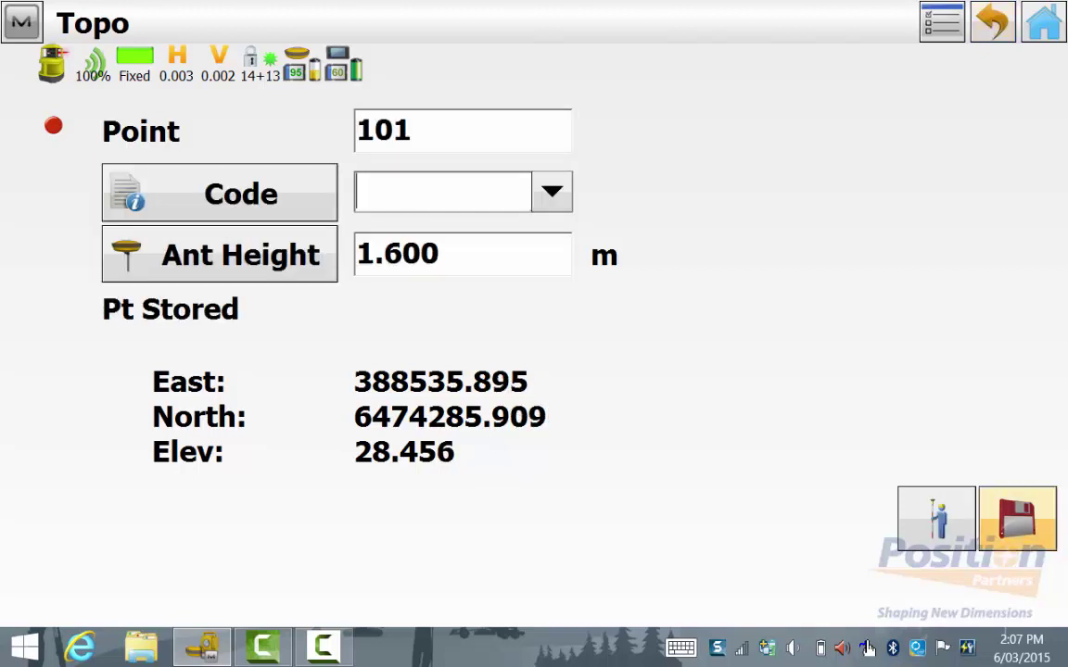
{"action": "key", "text": "Escape"}
{"action": "key", "text": "Escape"}
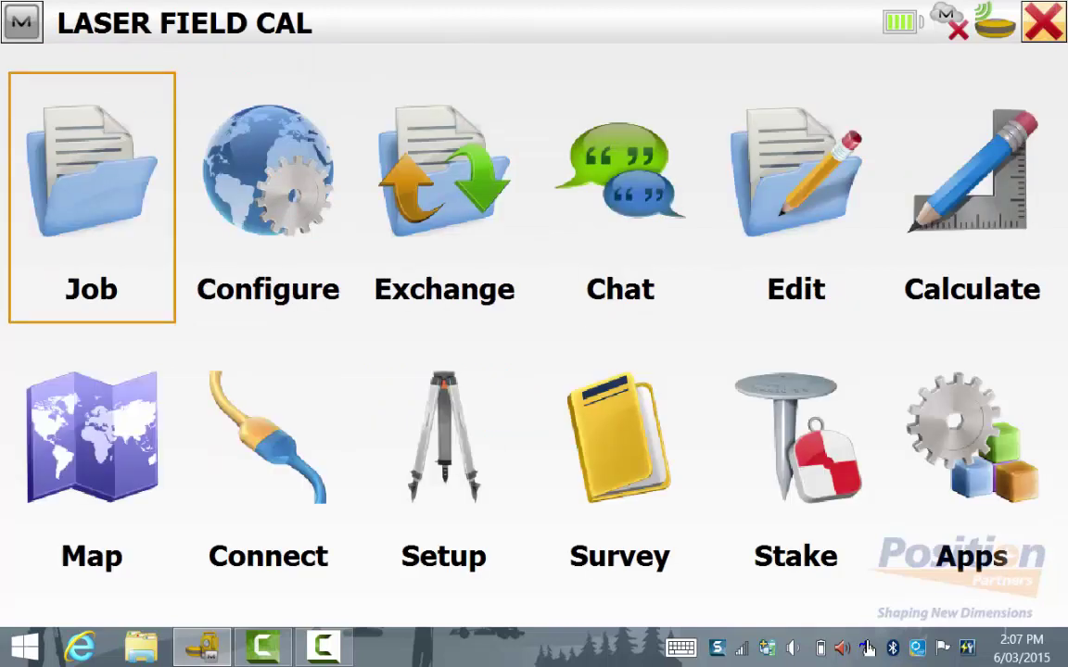
Open point stakeout and choose point 100 from the points list as the design point.
{"action": "left_click", "coordinate": [795, 454]}
{"action": "key", "text": "Return"}
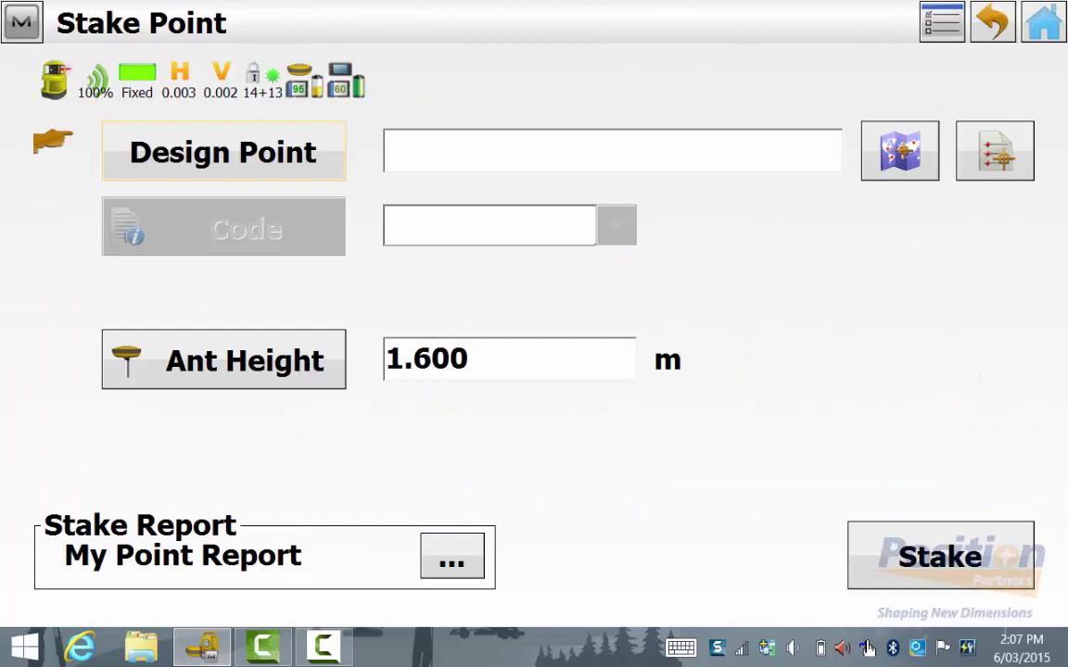
{"action": "key", "text": "Return"}
{"action": "key", "text": "Down"}
{"action": "key", "text": "Return"}
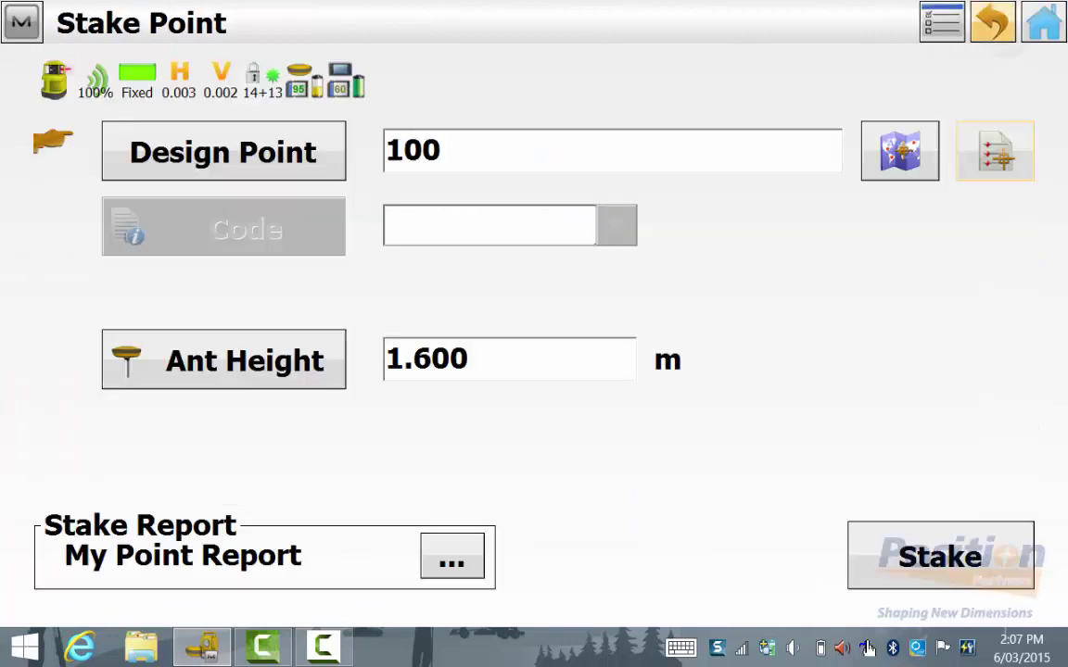
Stake point 100, review its stake data, store it as 100_stk and return to the home screen.
{"action": "key", "text": "Return"}
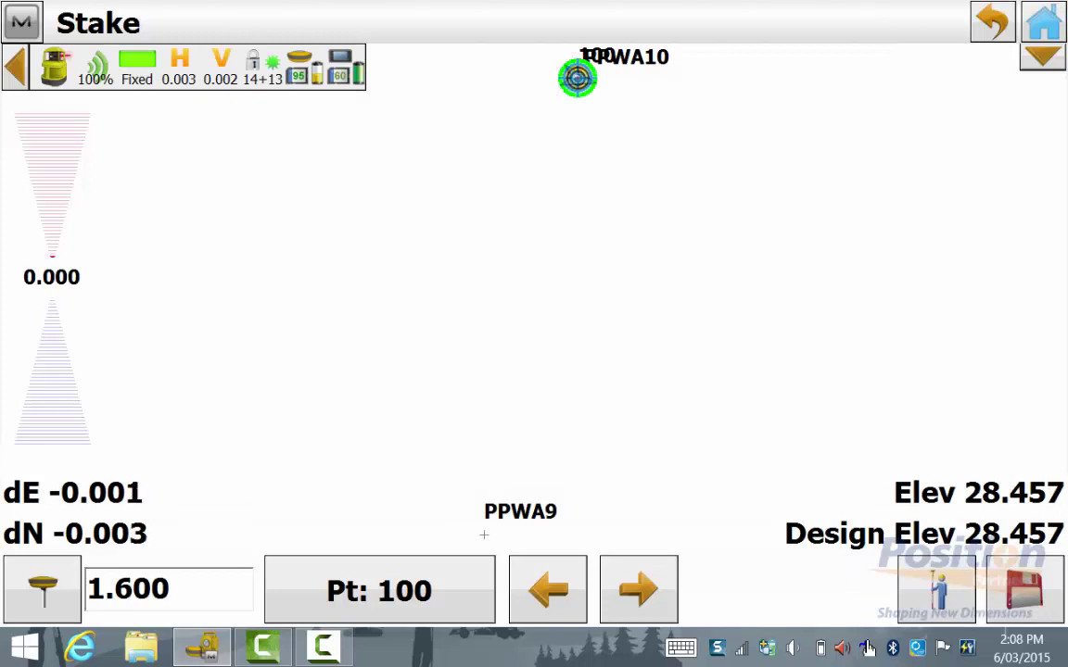
{"action": "key", "text": "Return"}
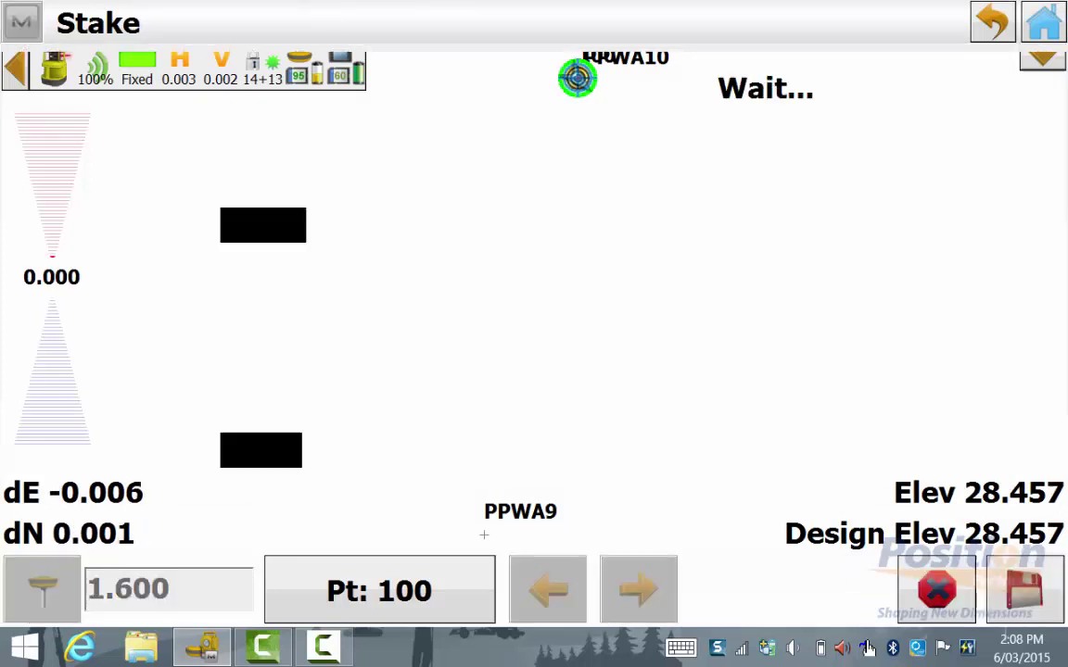
{"action": "scroll", "coordinate": [529, 315], "scroll_direction": "down", "scroll_amount": 8}
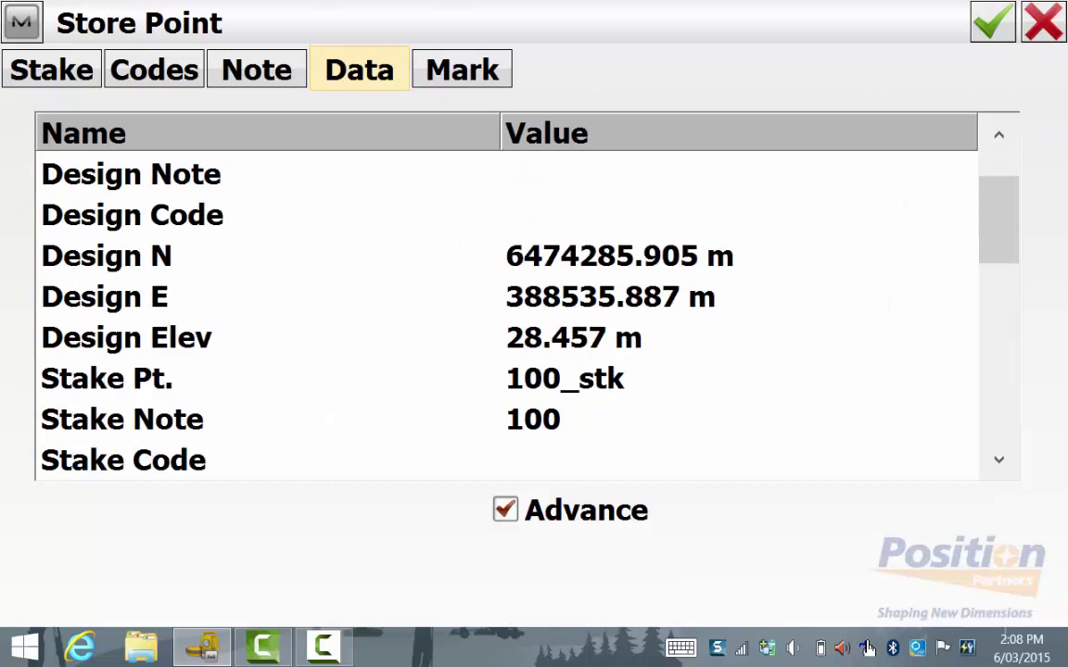
{"action": "scroll", "coordinate": [528, 315], "scroll_direction": "down", "scroll_amount": 2}
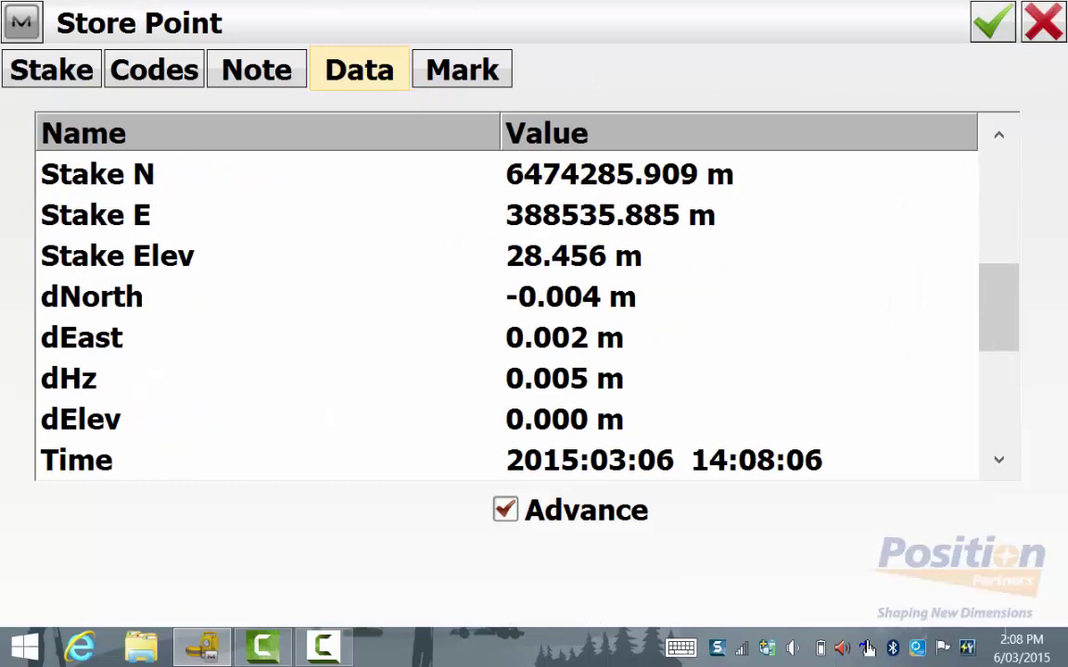
{"action": "key", "text": "Return"}
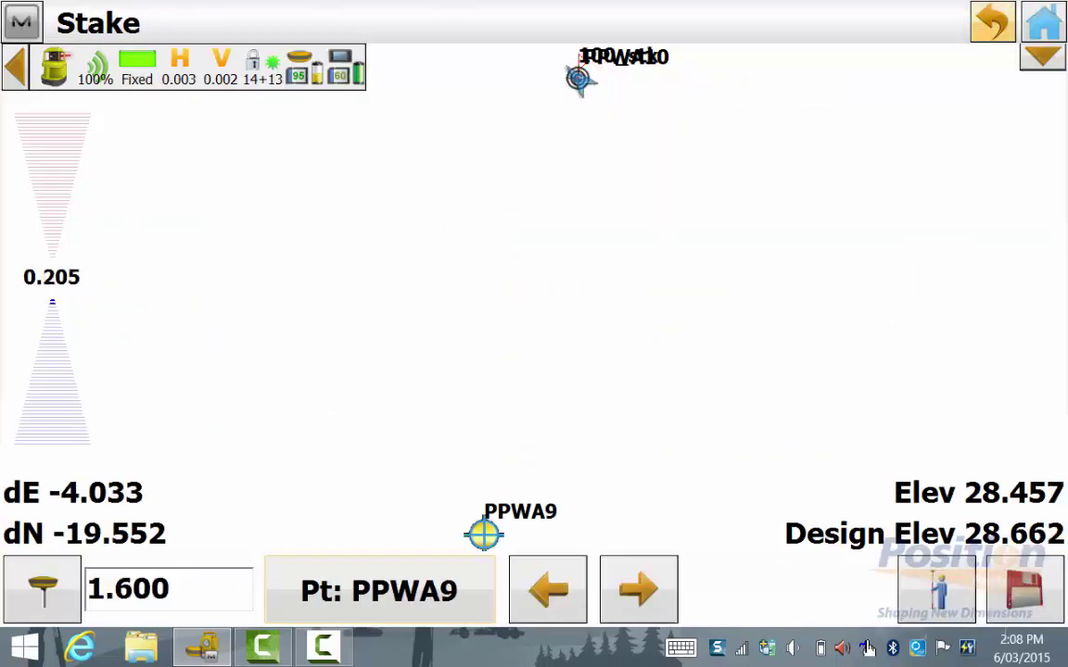
{"action": "key", "text": "Escape"}
{"action": "key", "text": "Escape"}
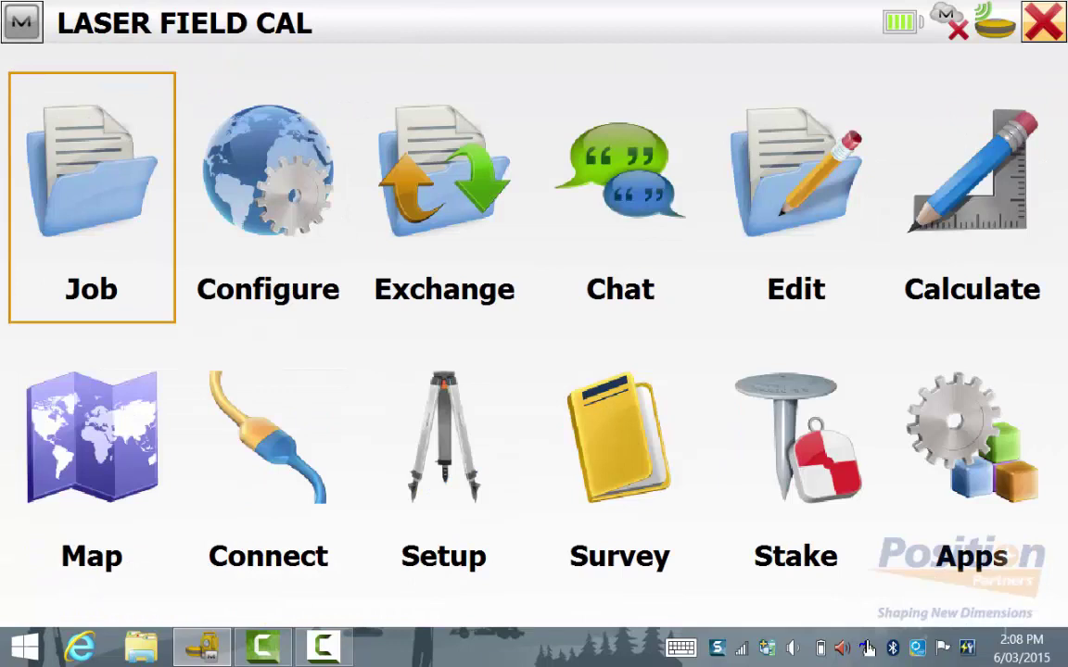